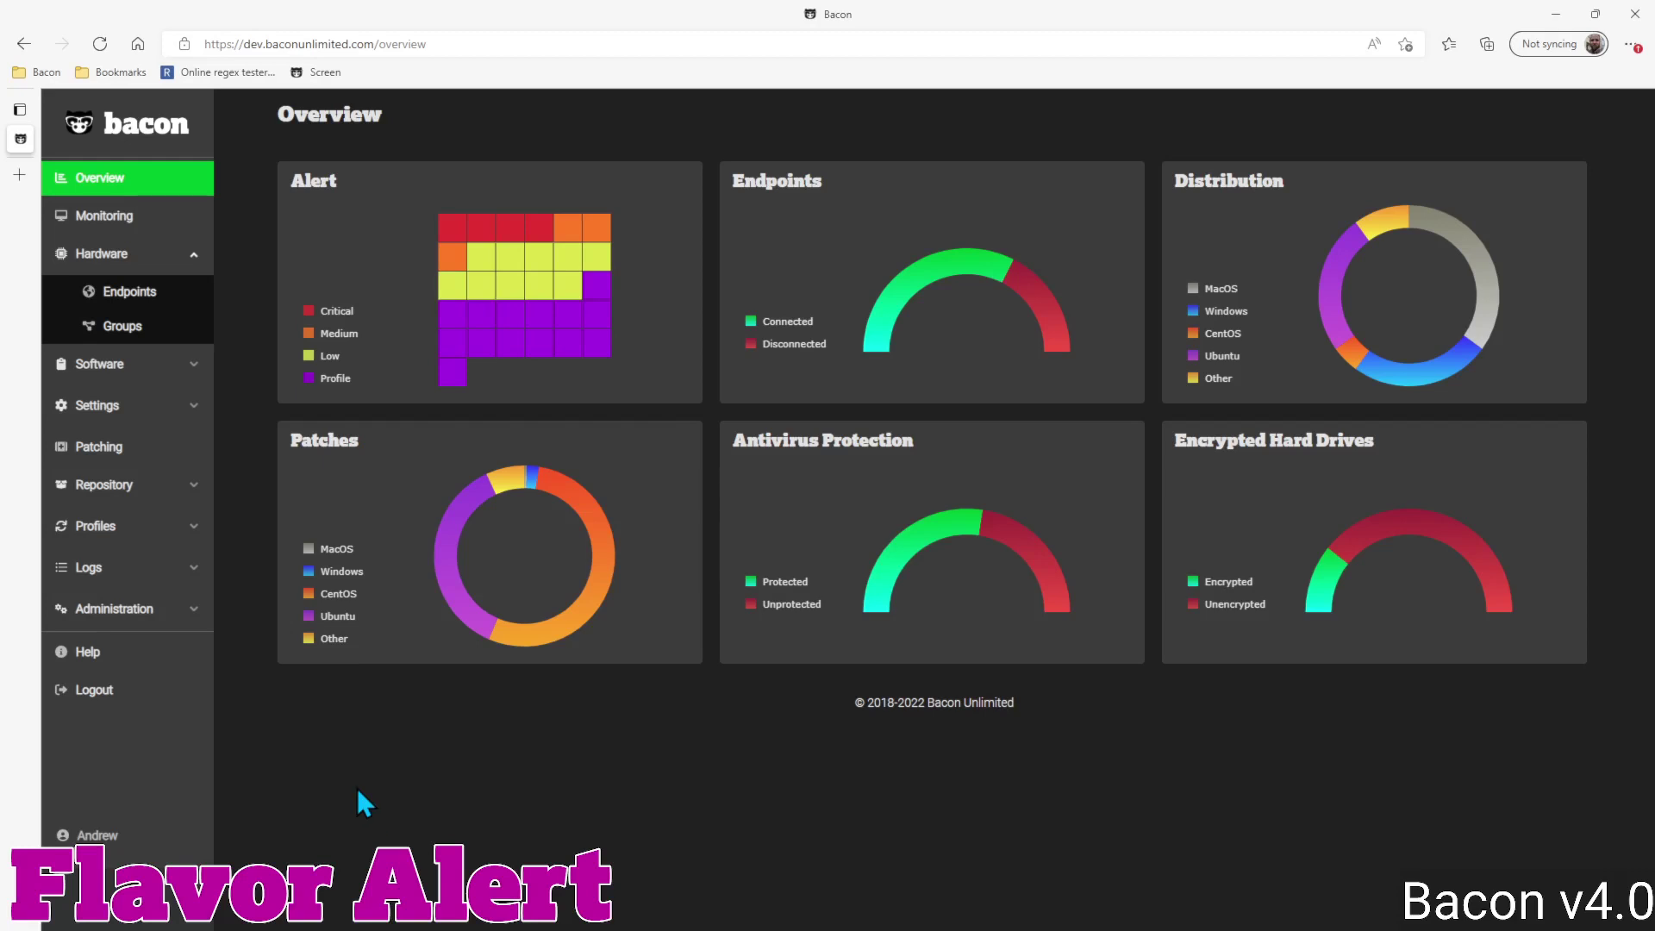
# - Open Administration > MDM and review the APNs certificate status (348 days left) and setup steps
pyautogui.click(126, 610)
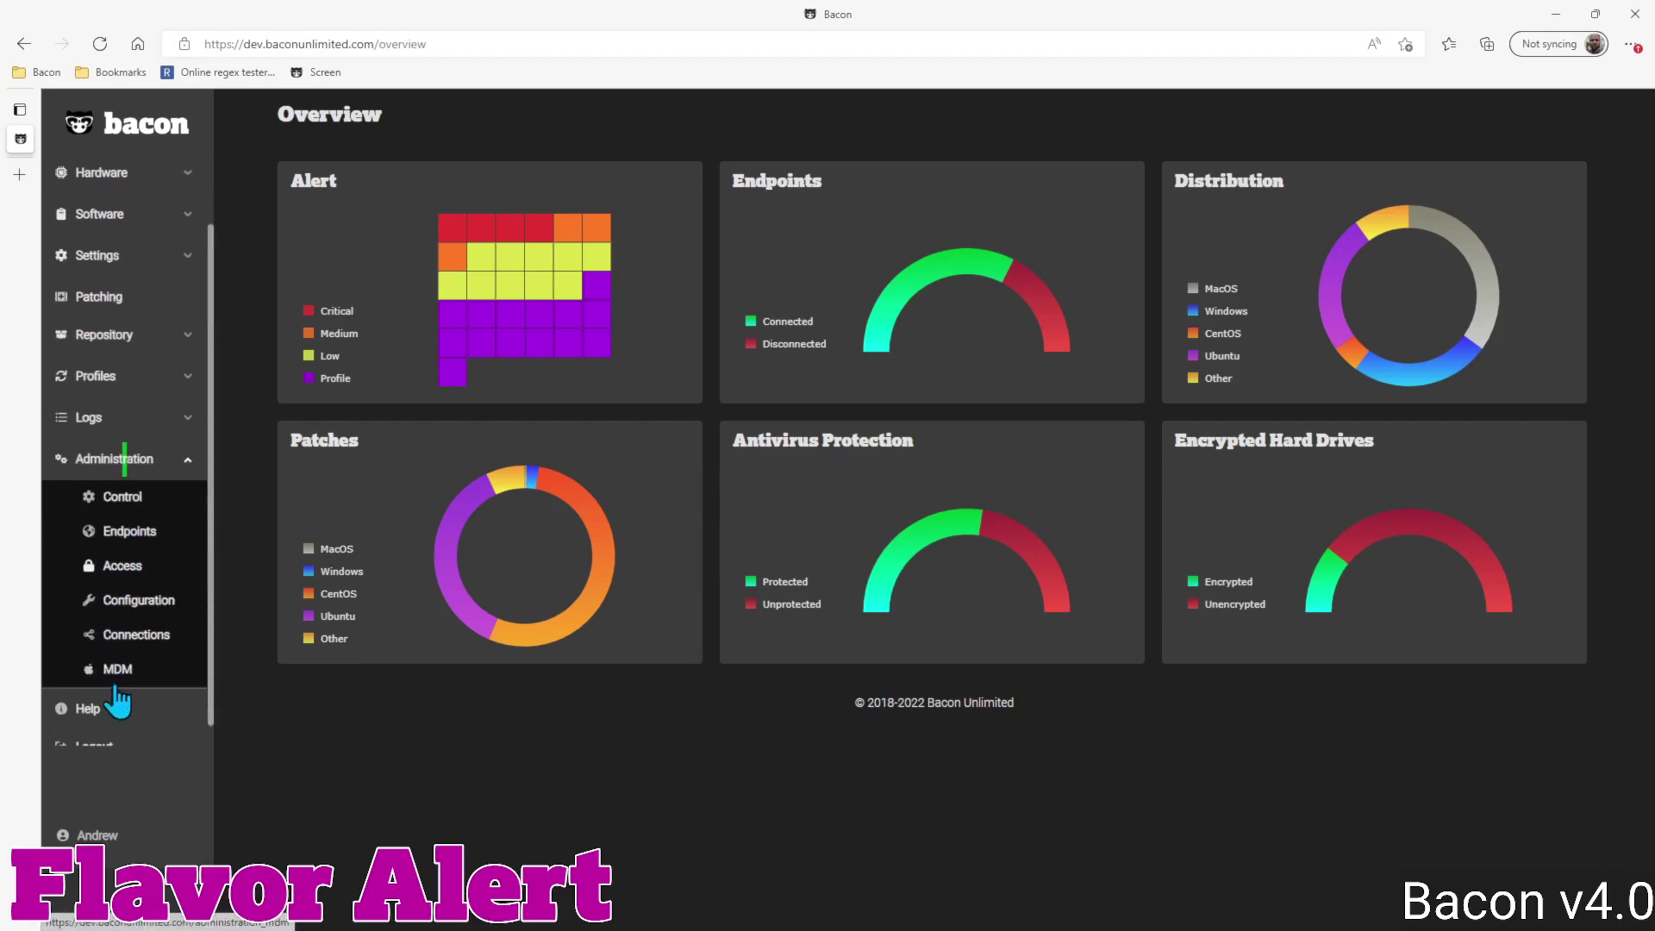
pyautogui.click(113, 665)
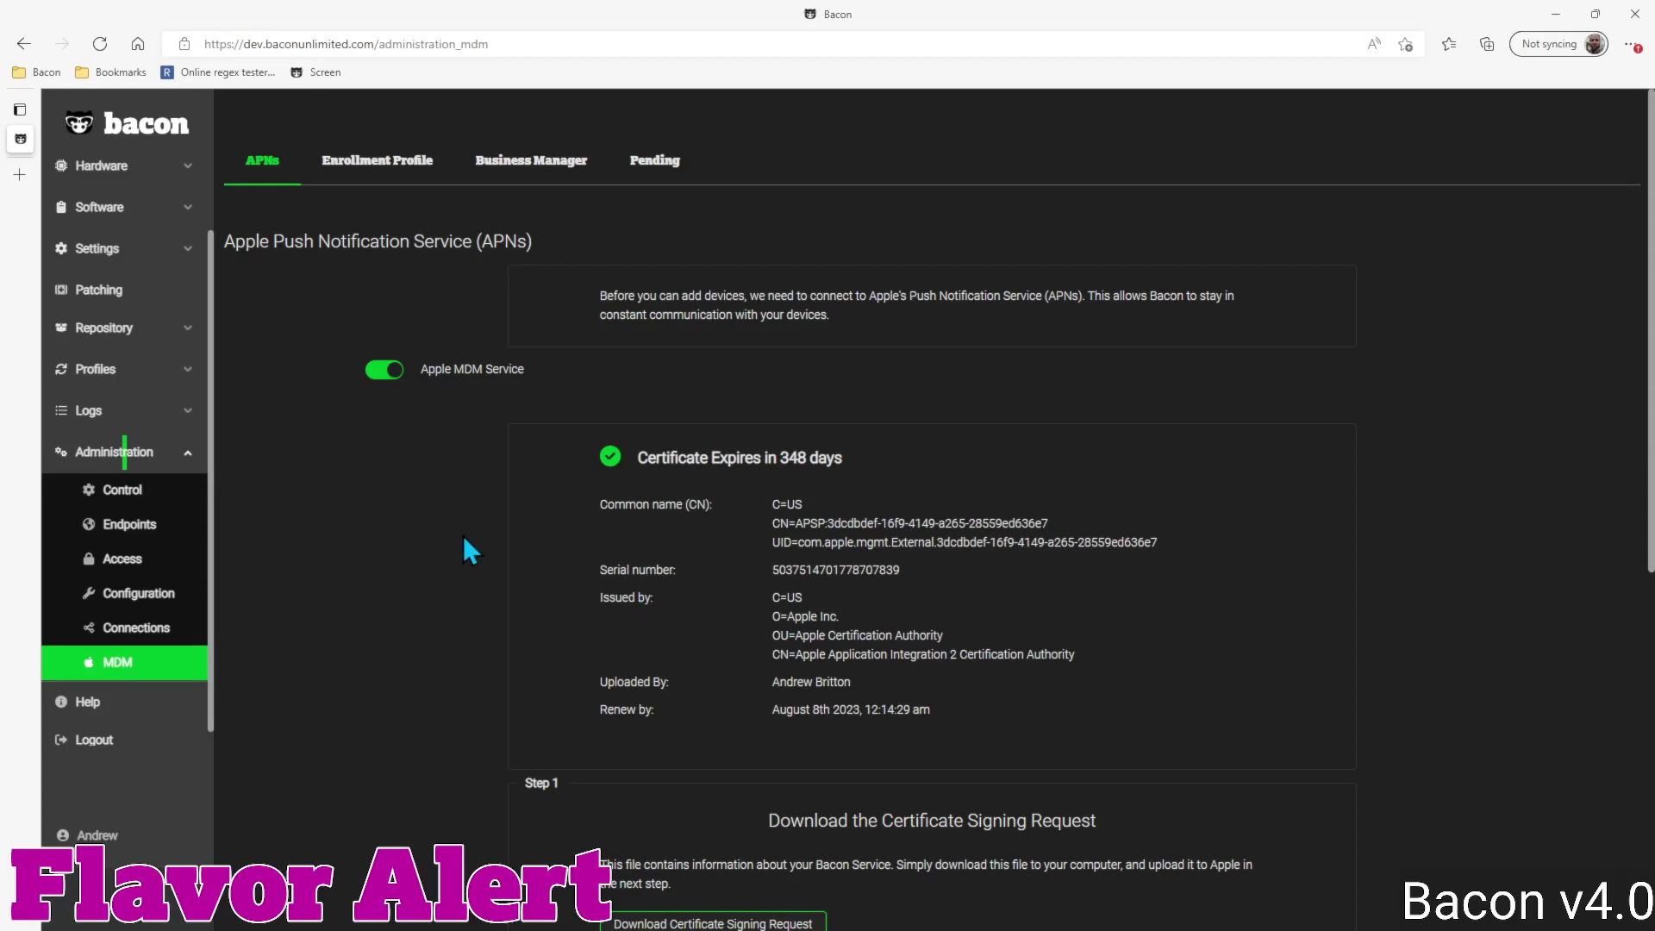
pyautogui.scroll(-1, 466, 532)
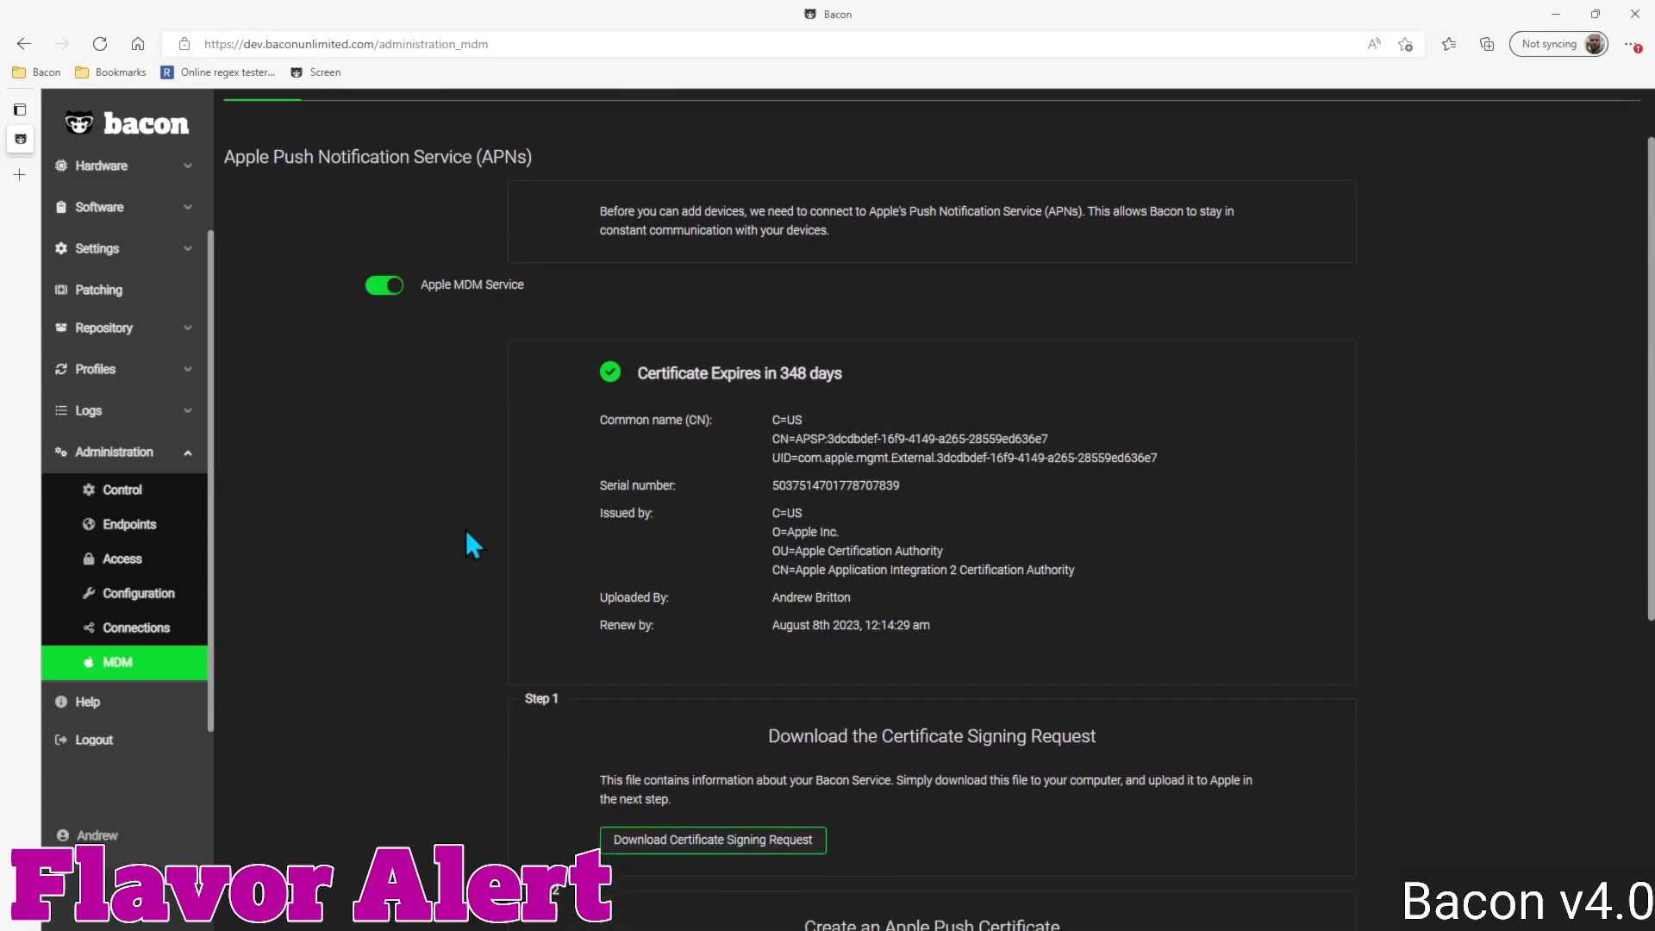
pyautogui.scroll(-1, 466, 529)
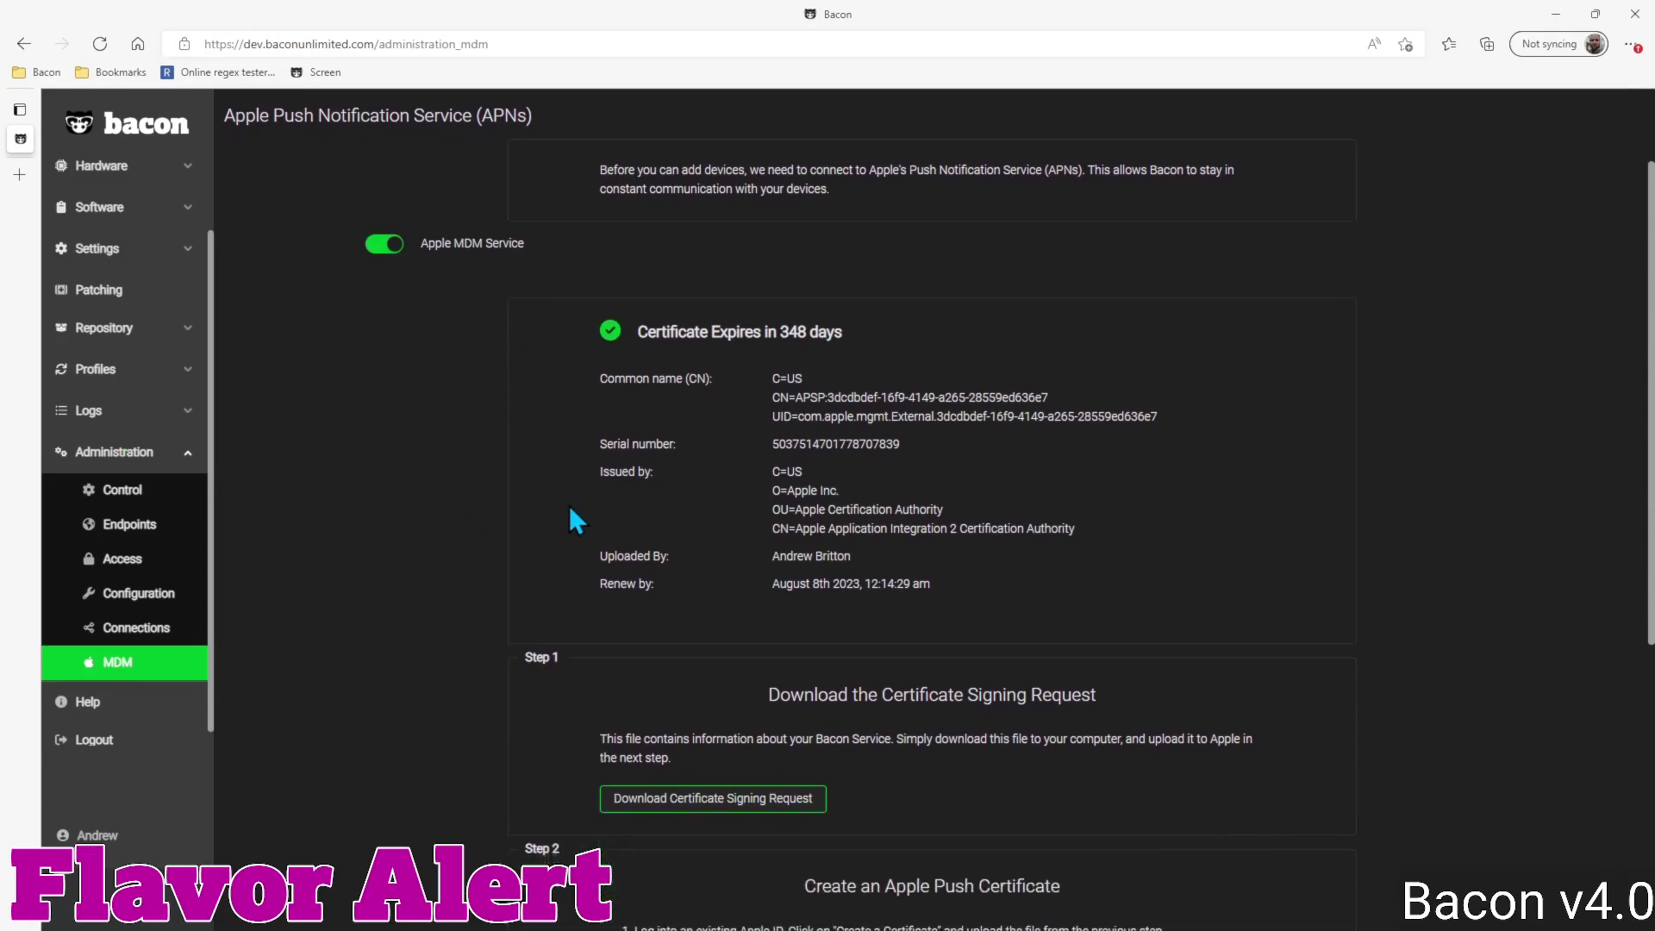
pyautogui.scroll(2, 571, 517)
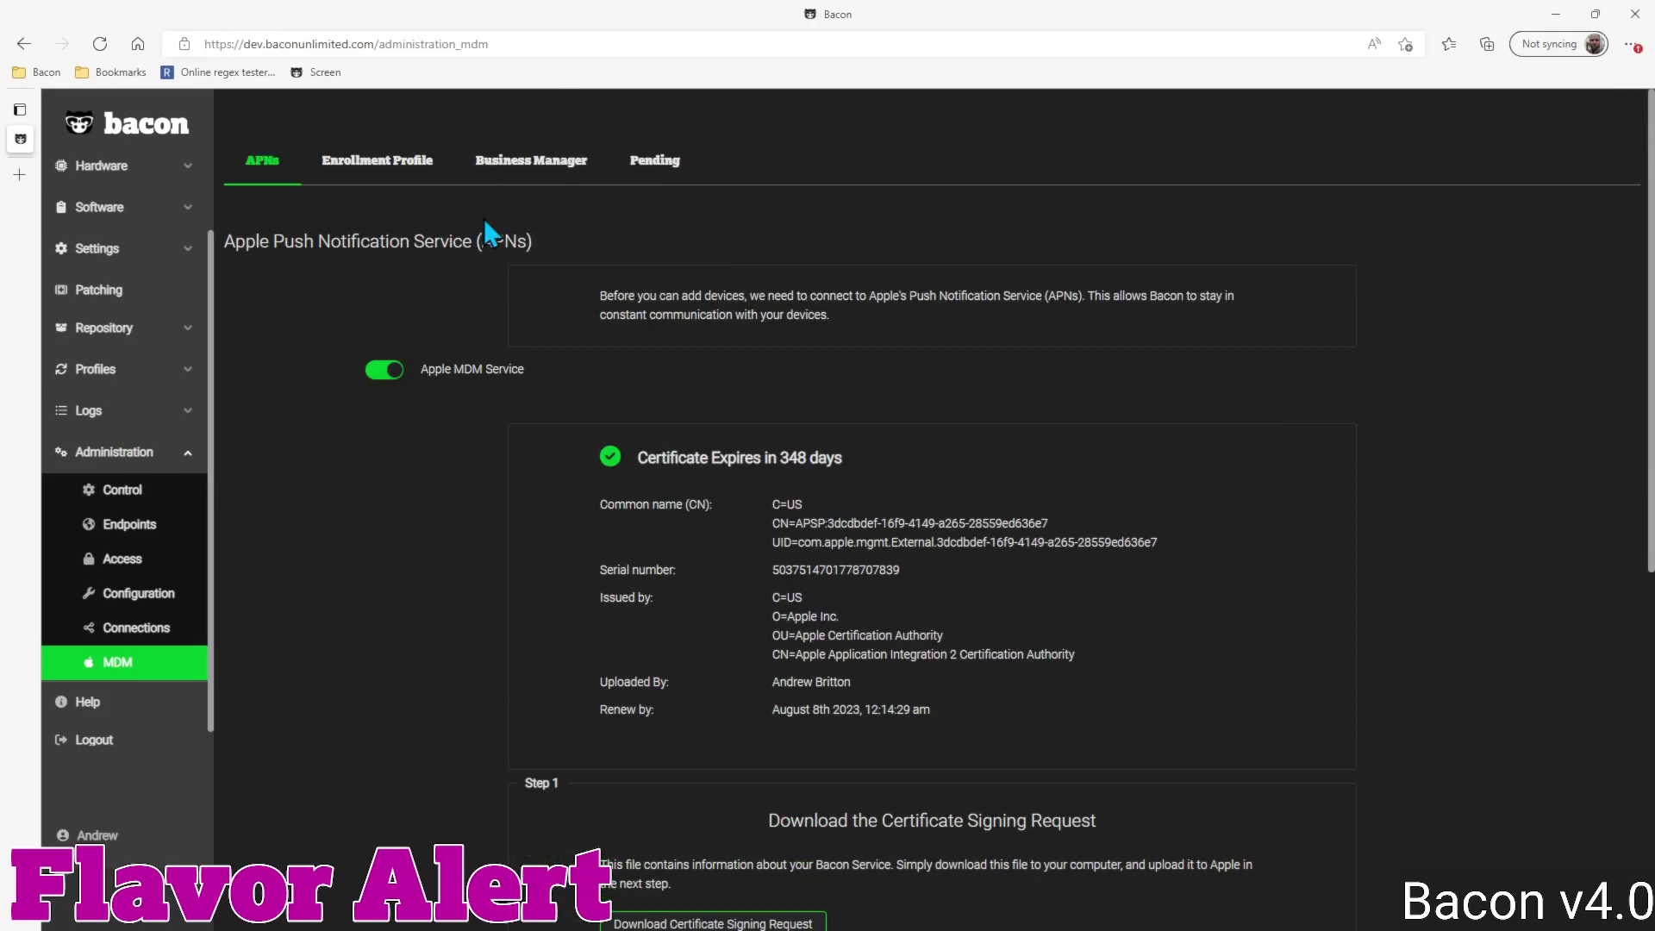
pyautogui.scroll(-5, 452, 520)
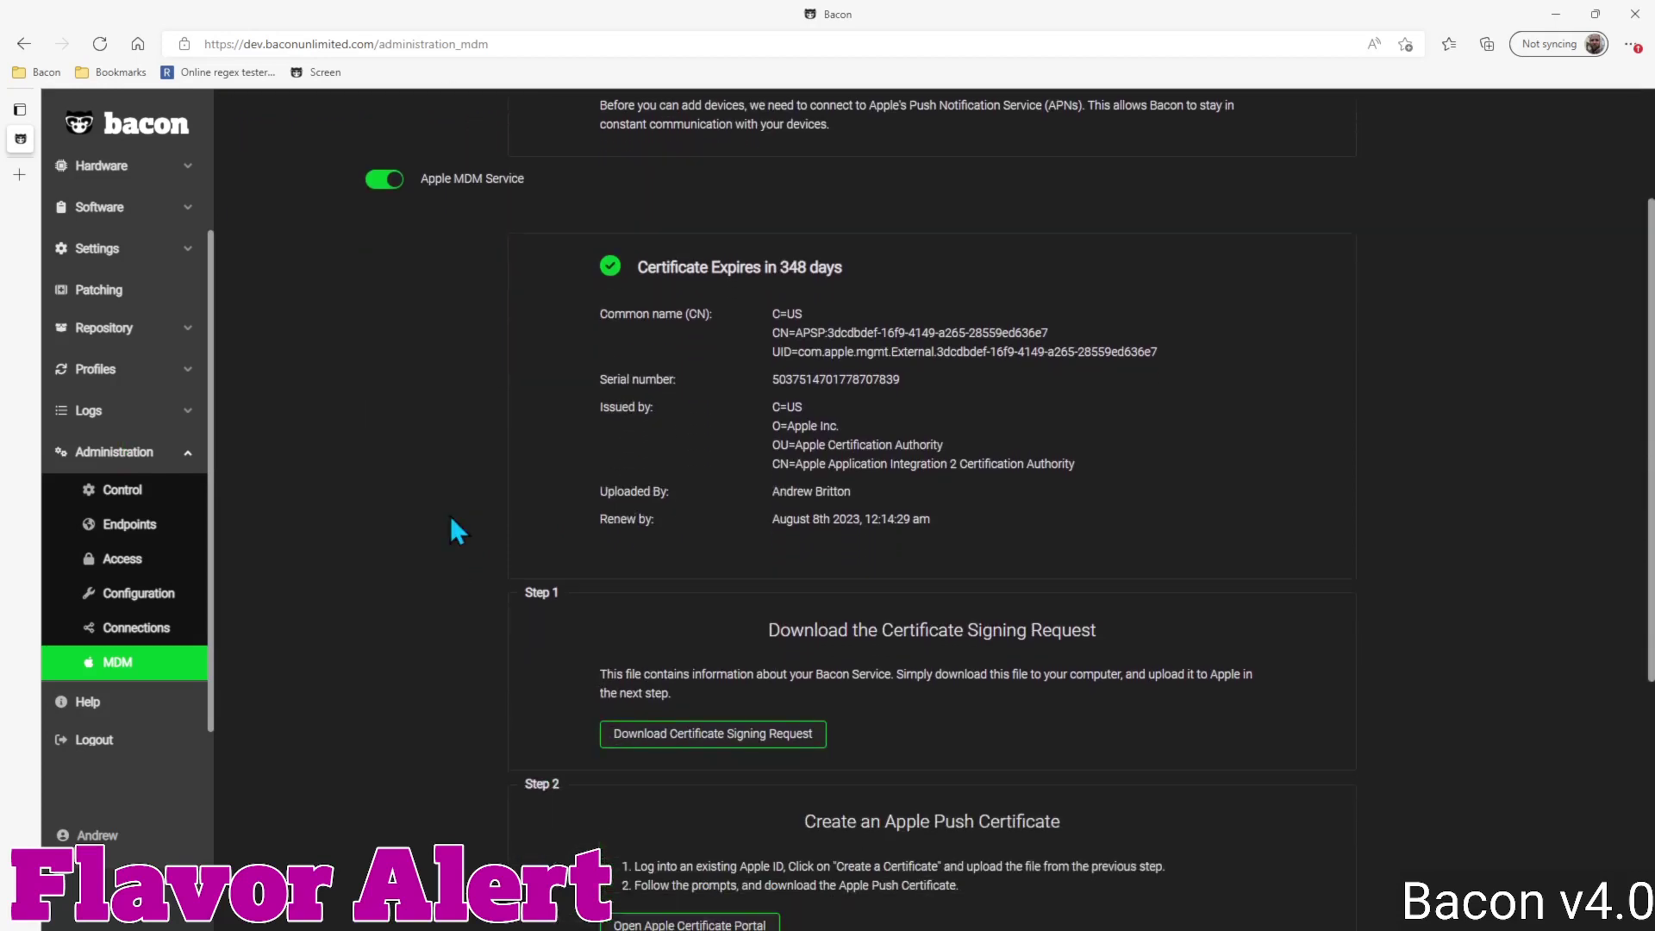
pyautogui.scroll(-4, 450, 515)
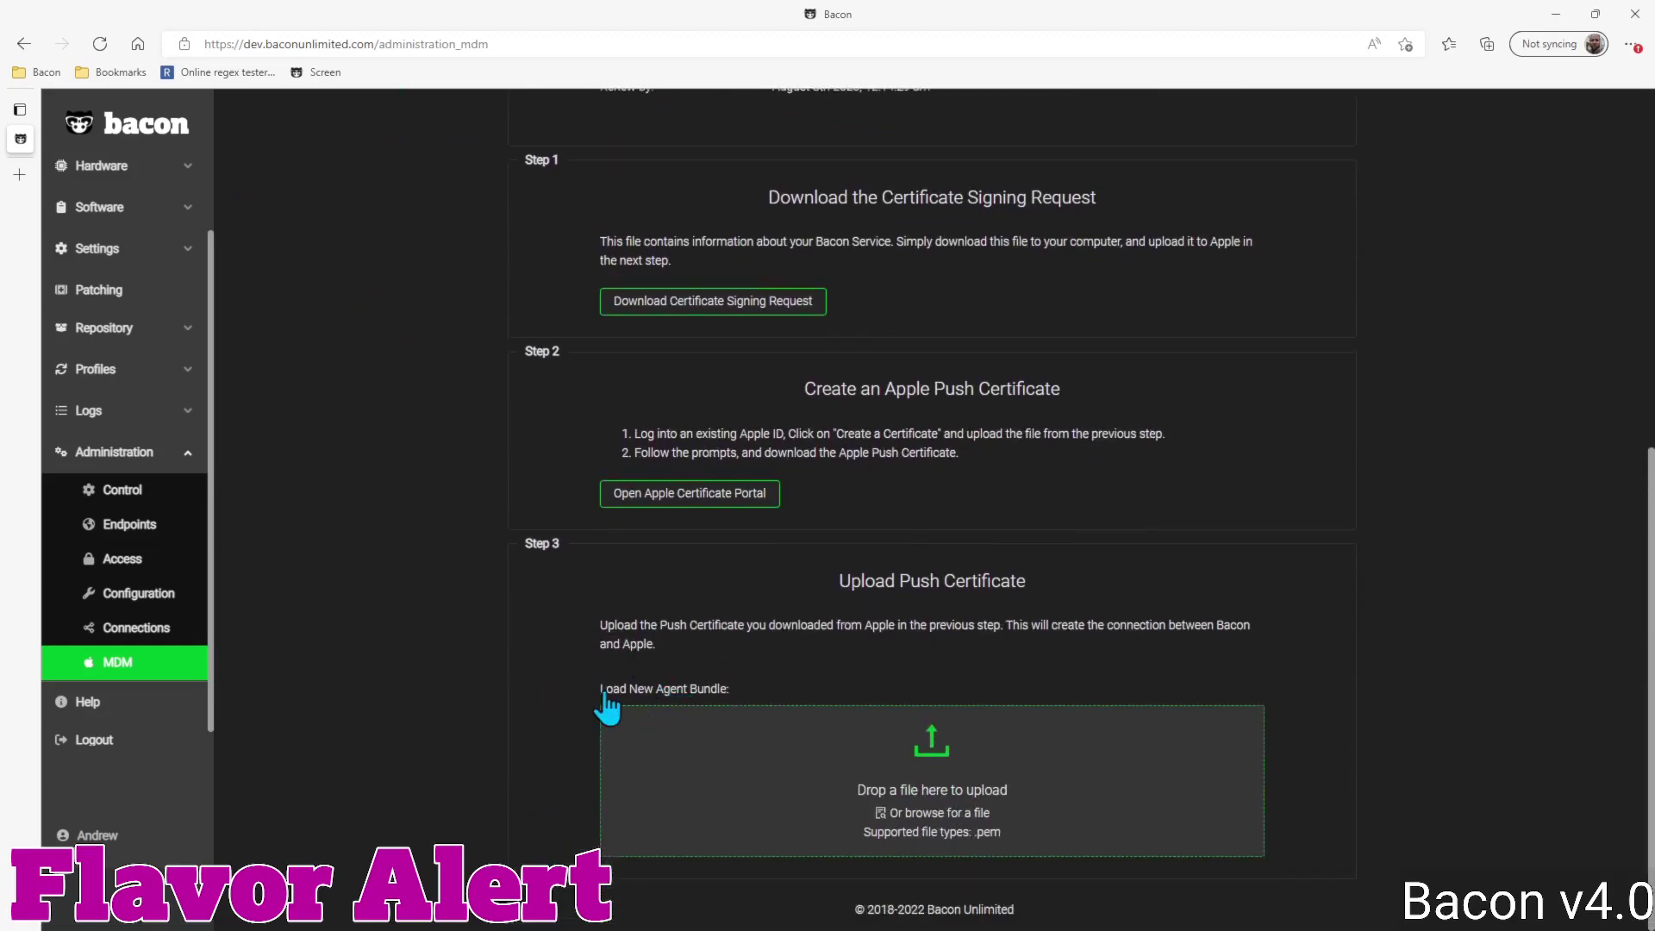
pyautogui.scroll(8, 336, 469)
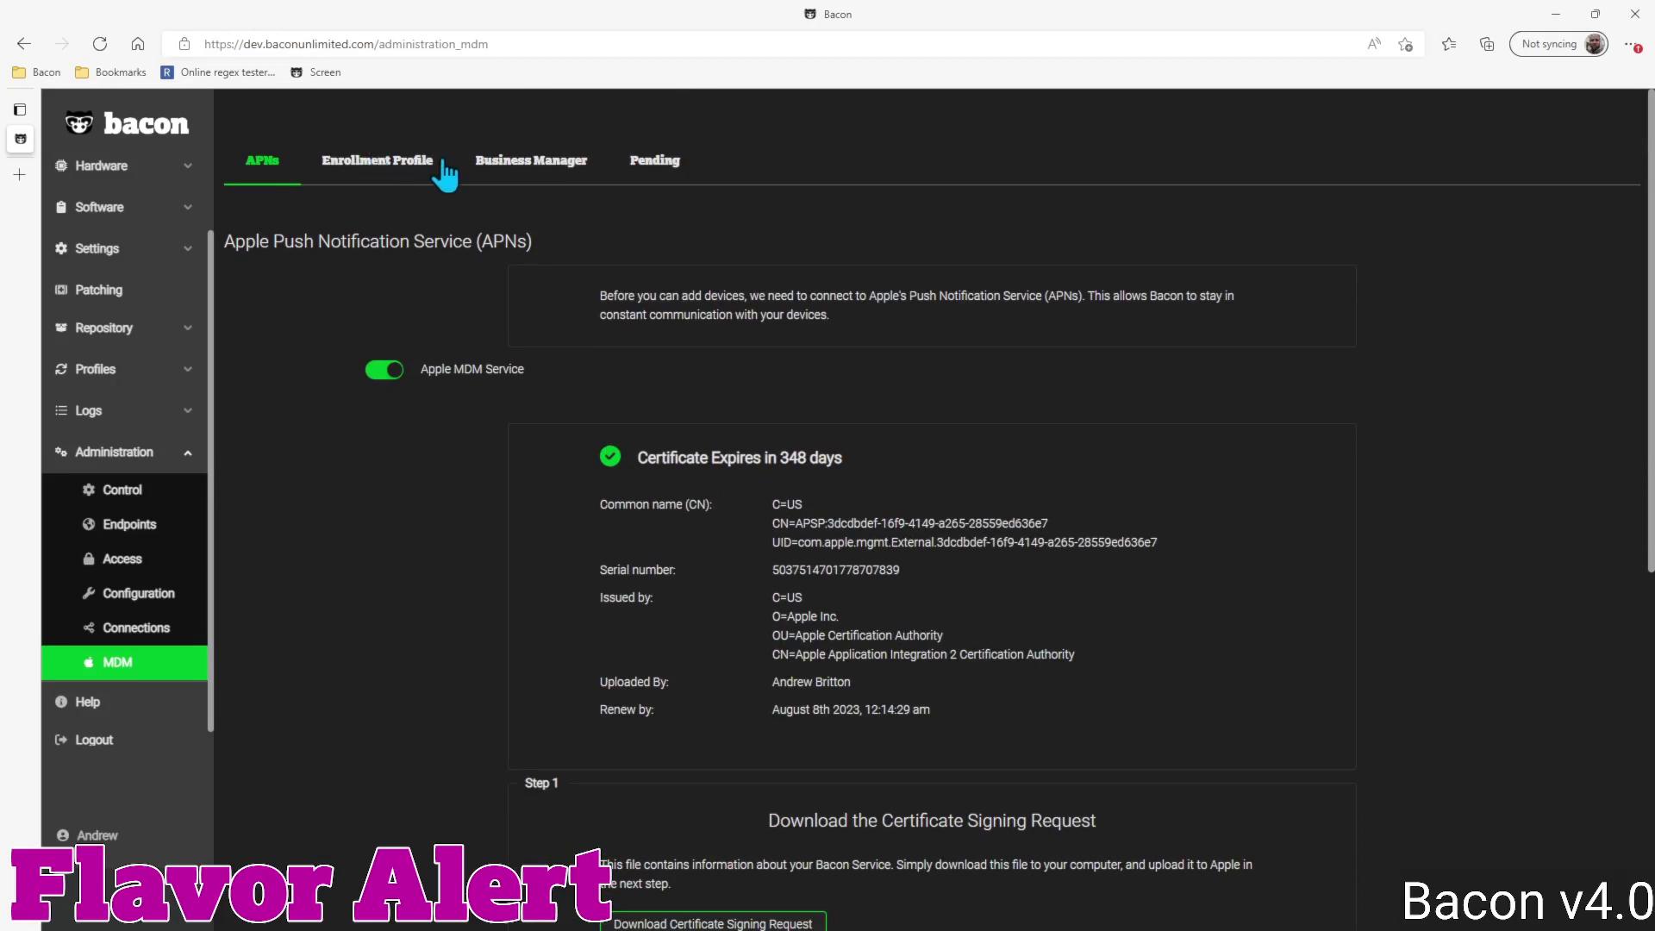
# - Review the Business Manager tab's DEP token, valid 177 days, and its three setup steps
pyautogui.click(488, 169)
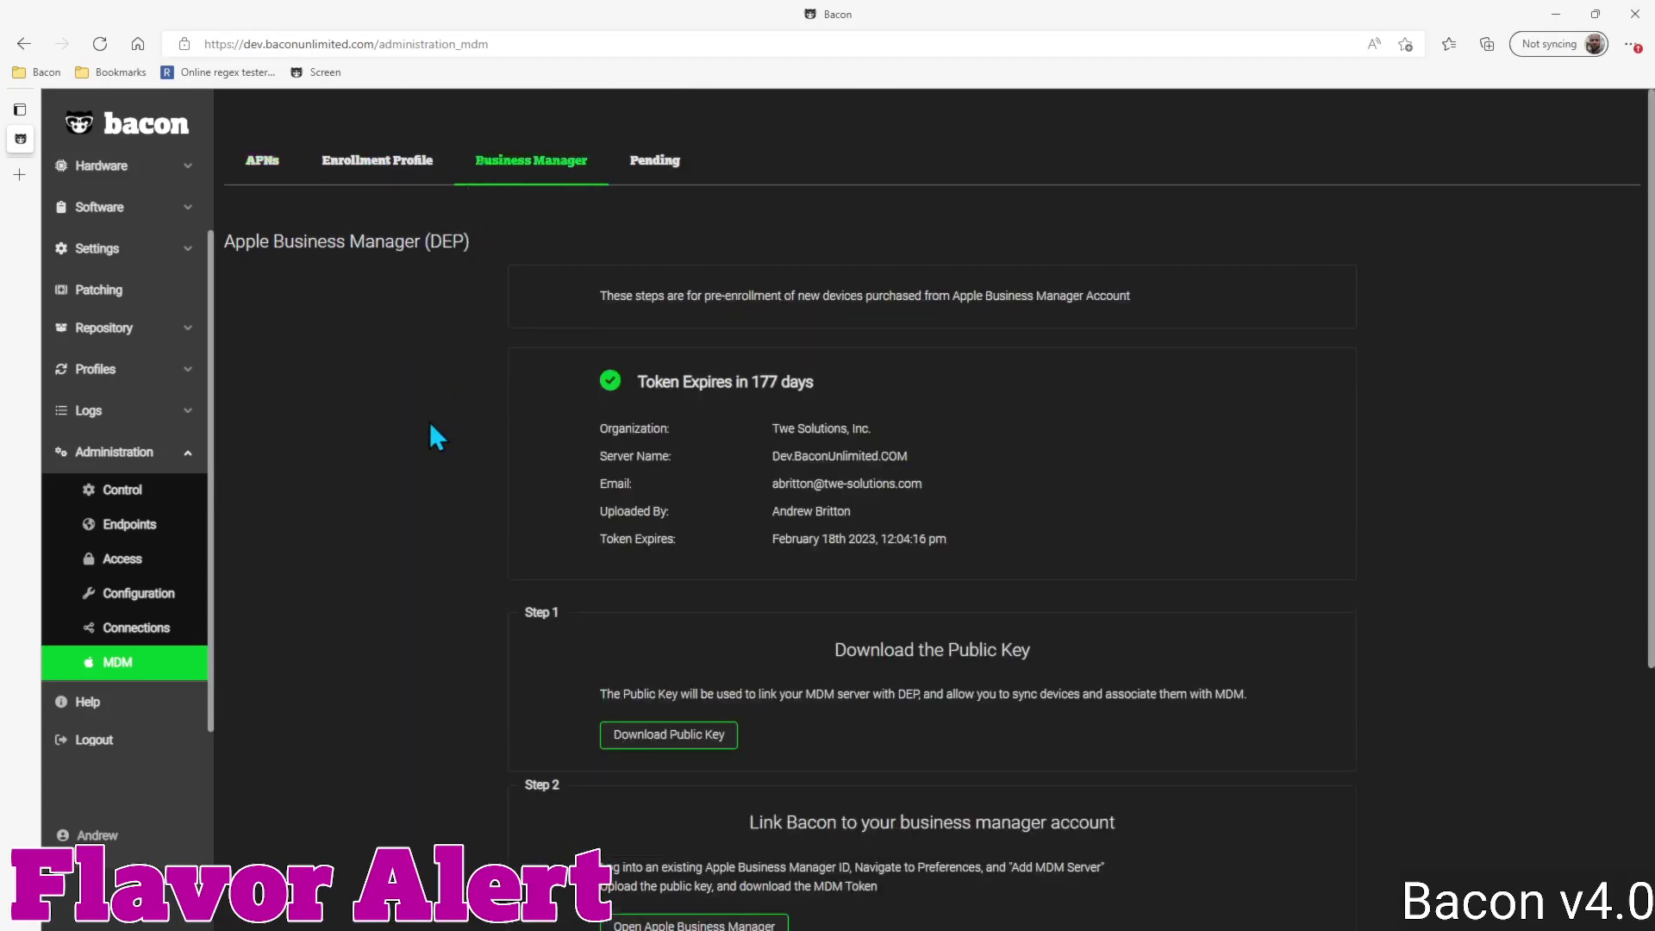
pyautogui.scroll(-2, 426, 421)
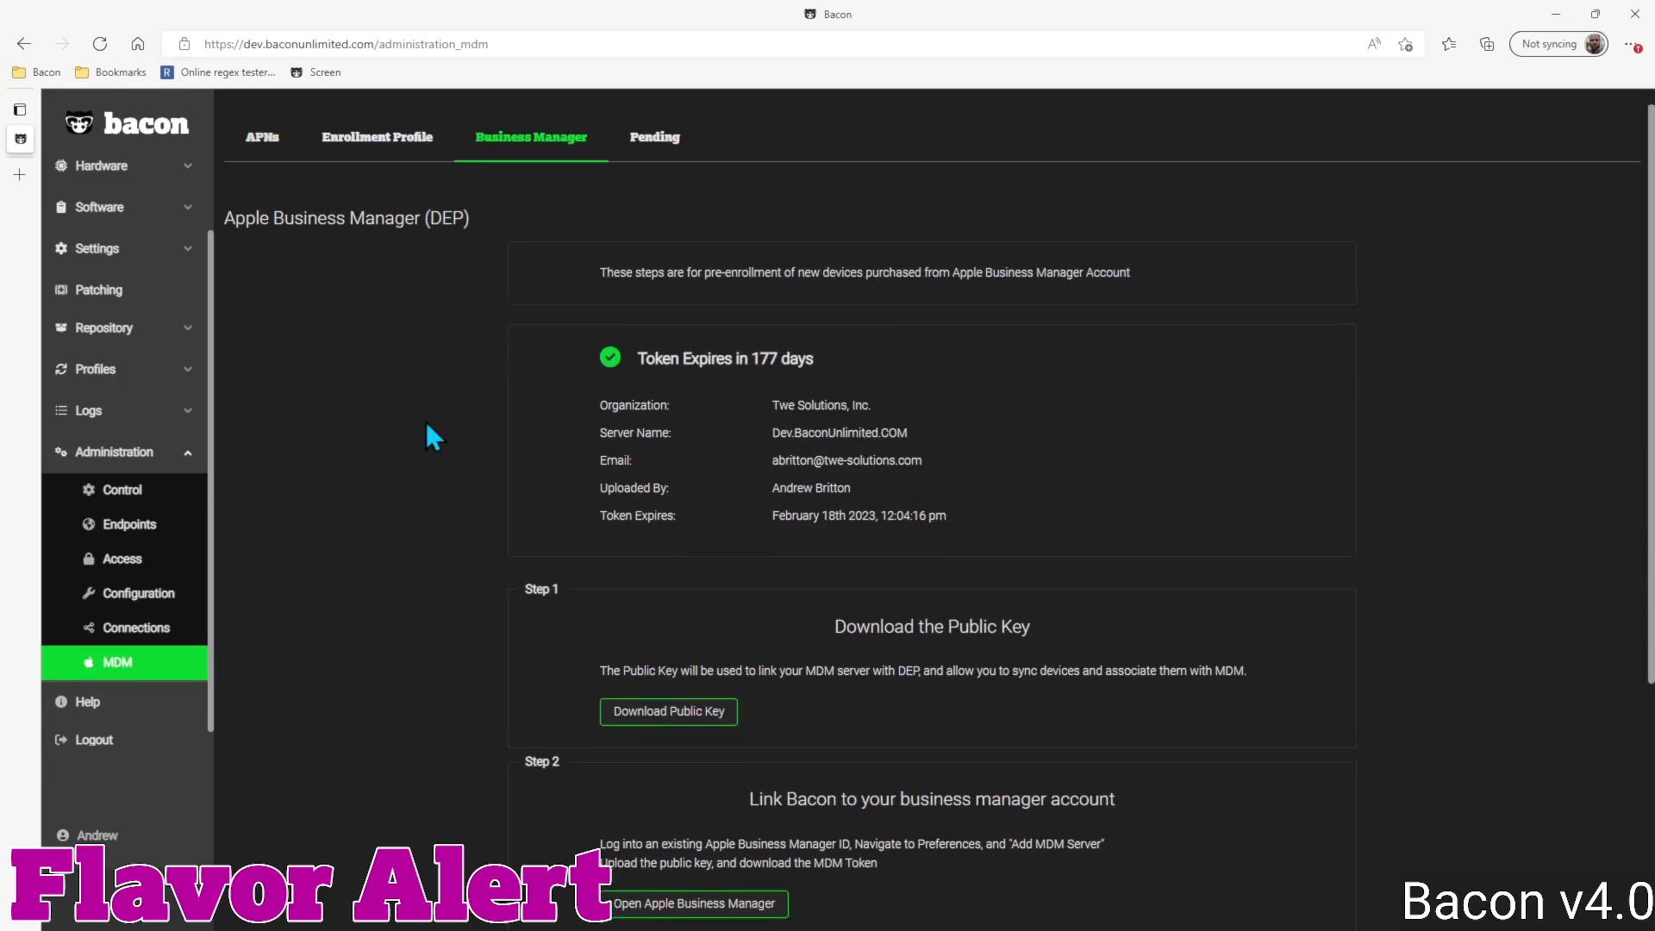
pyautogui.scroll(-3, 576, 719)
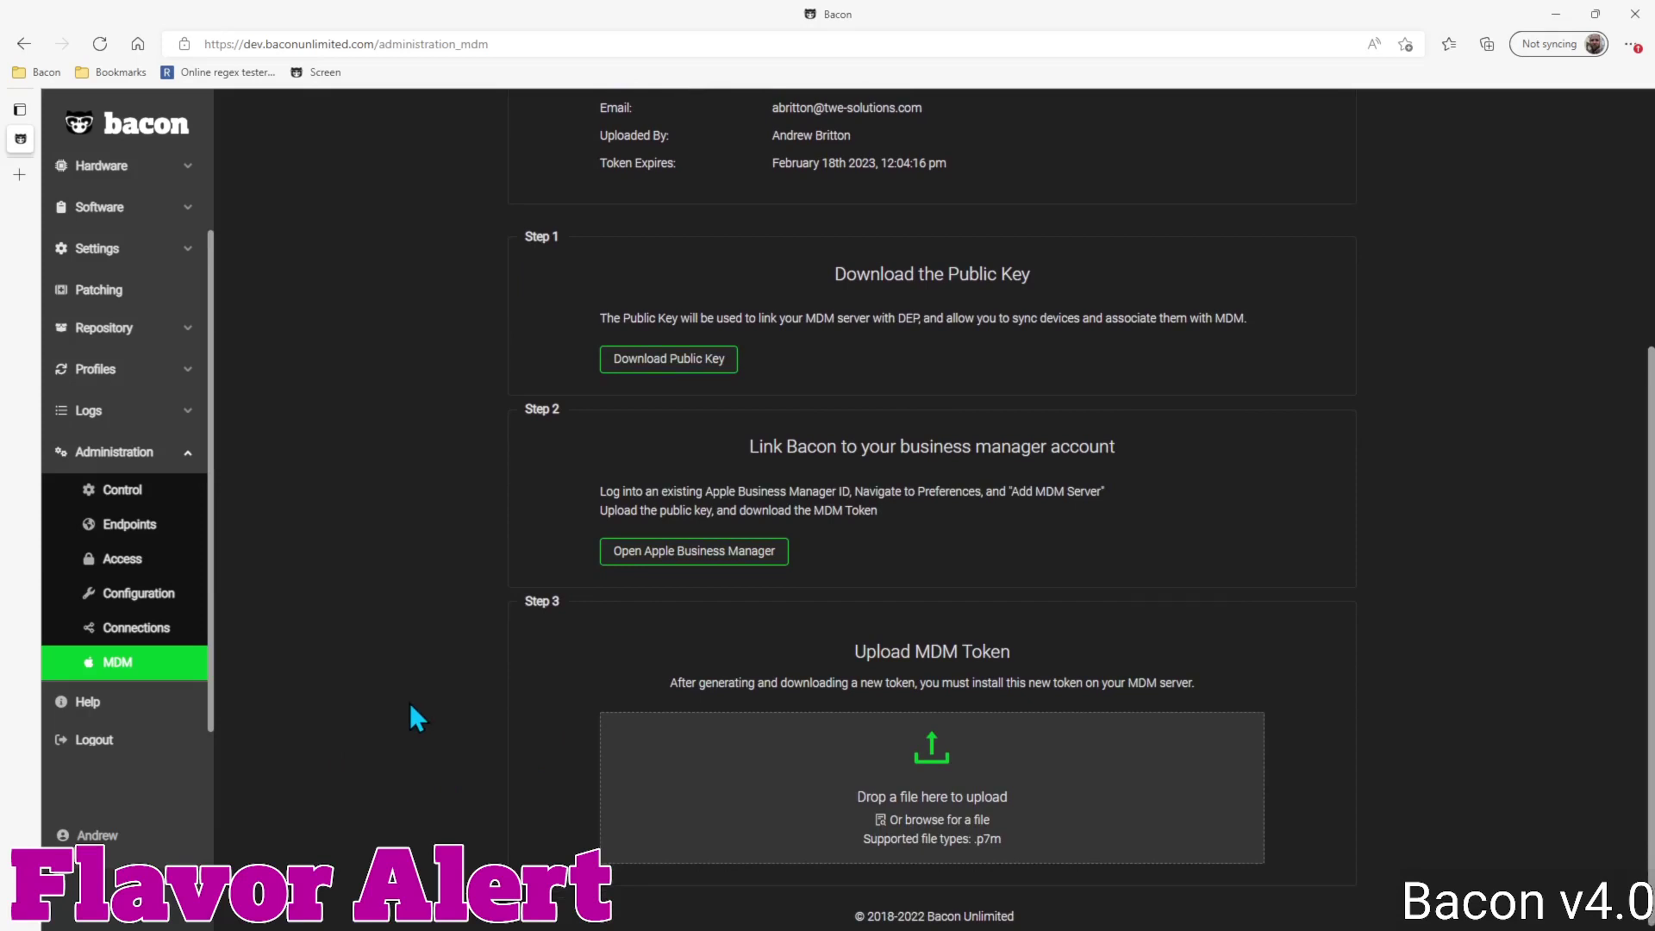
pyautogui.scroll(4, 410, 704)
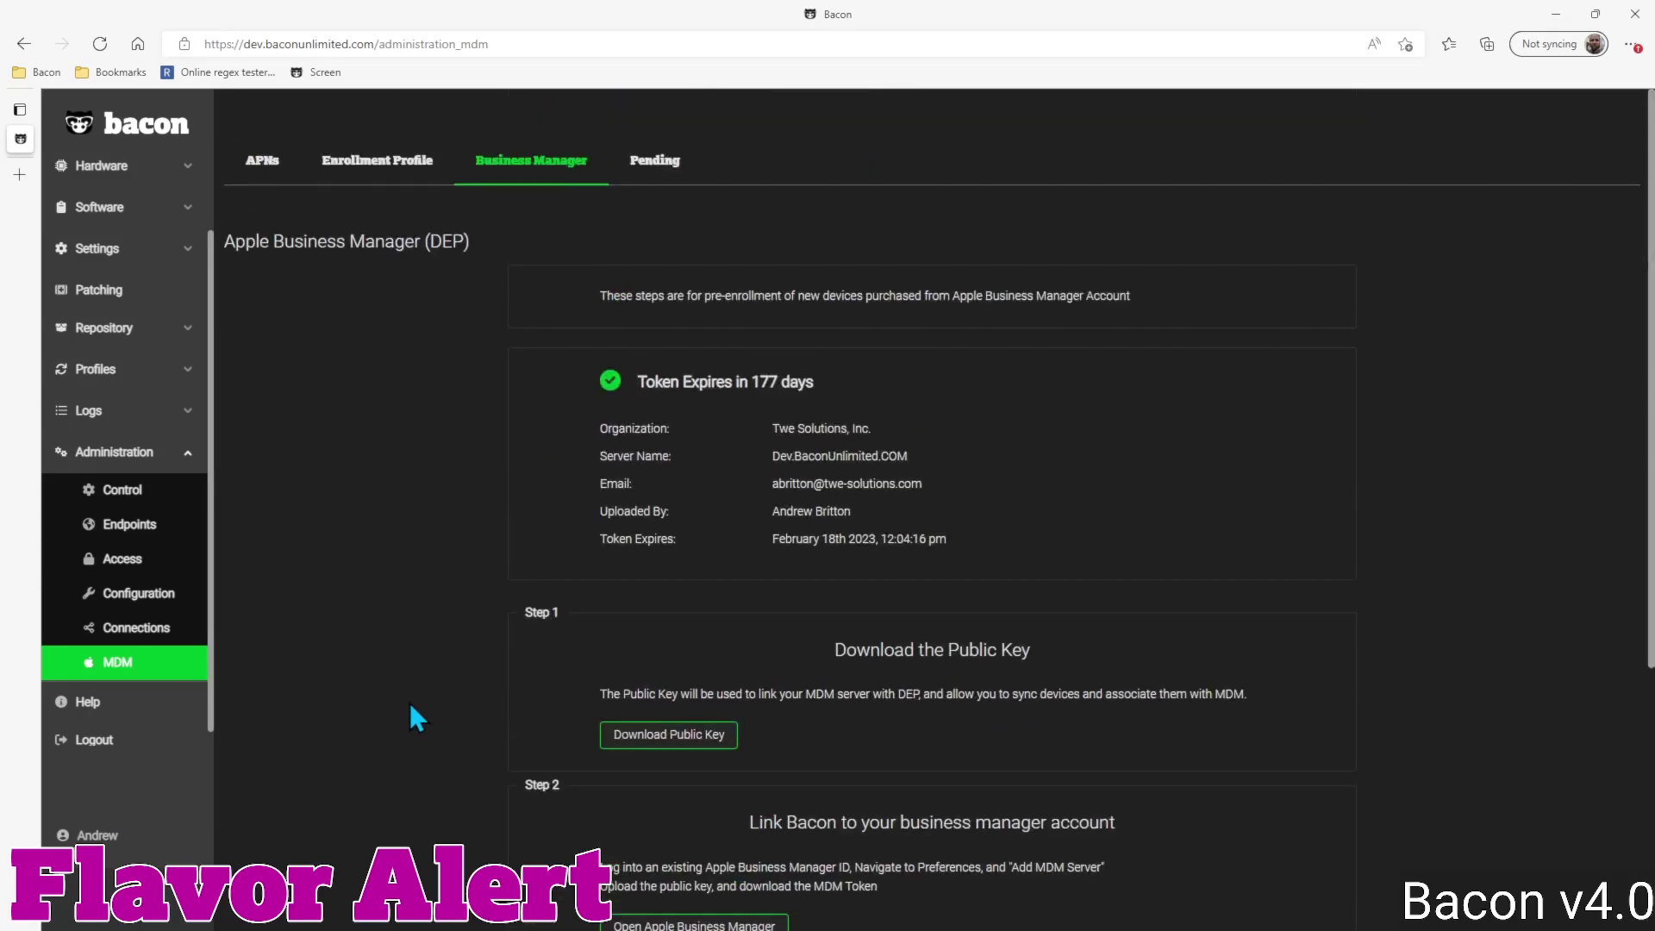
# - Check the Pending devices, BurgerBaby's available actions, and the manual Enrollment Pin field
pyautogui.click(647, 177)
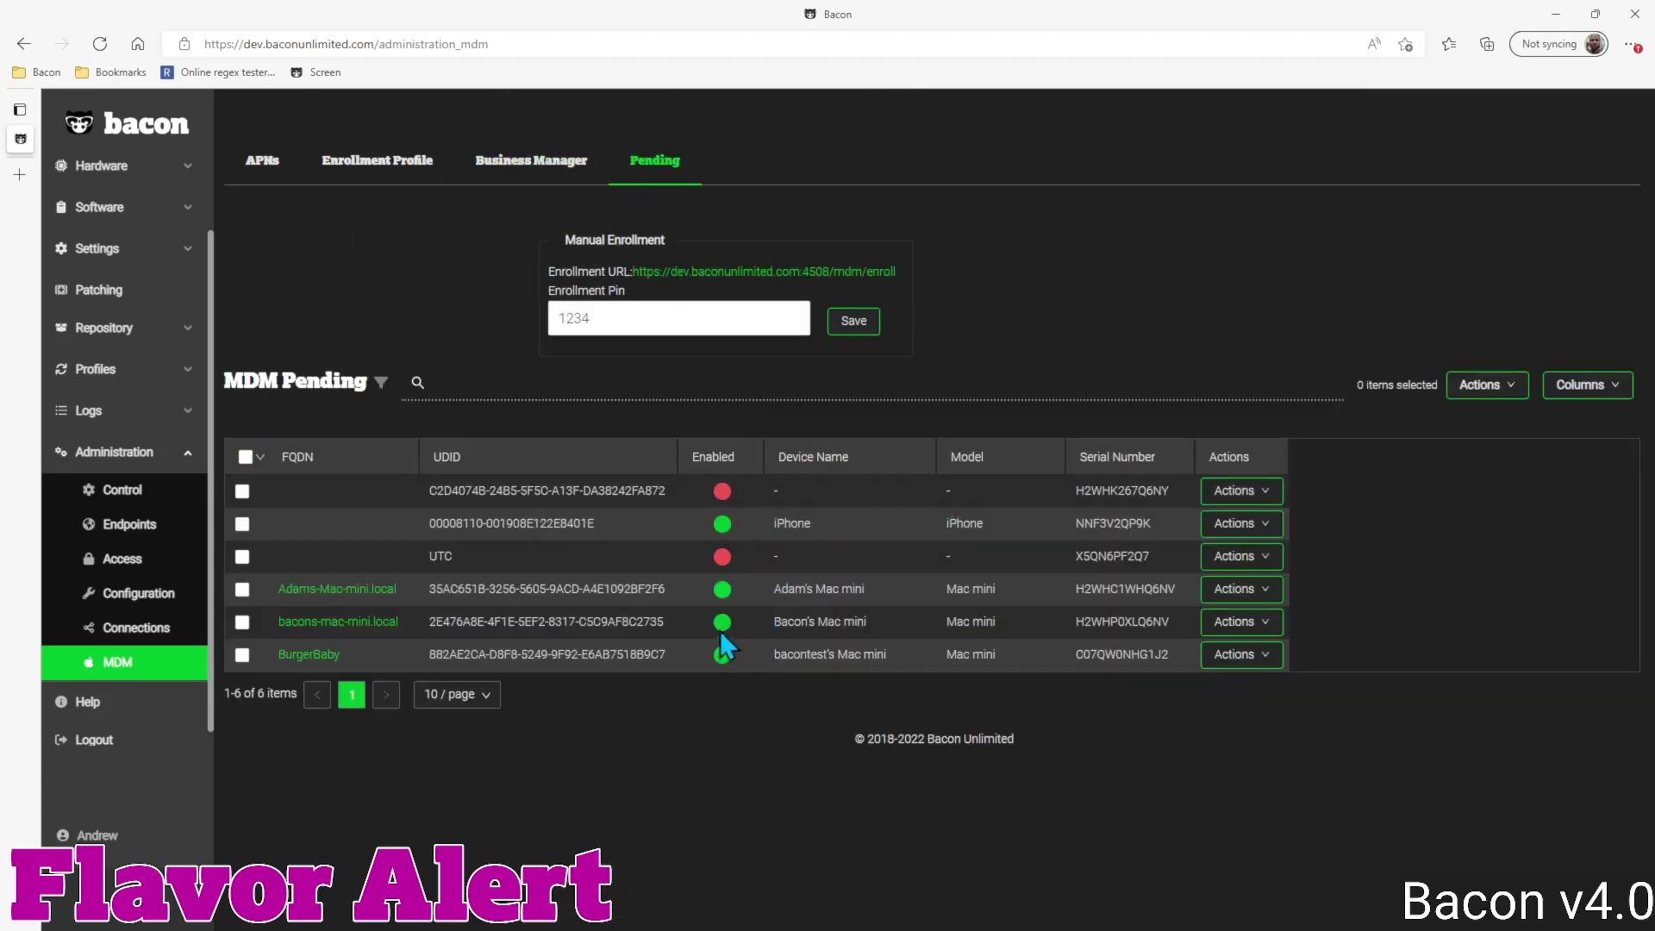
pyautogui.click(1242, 659)
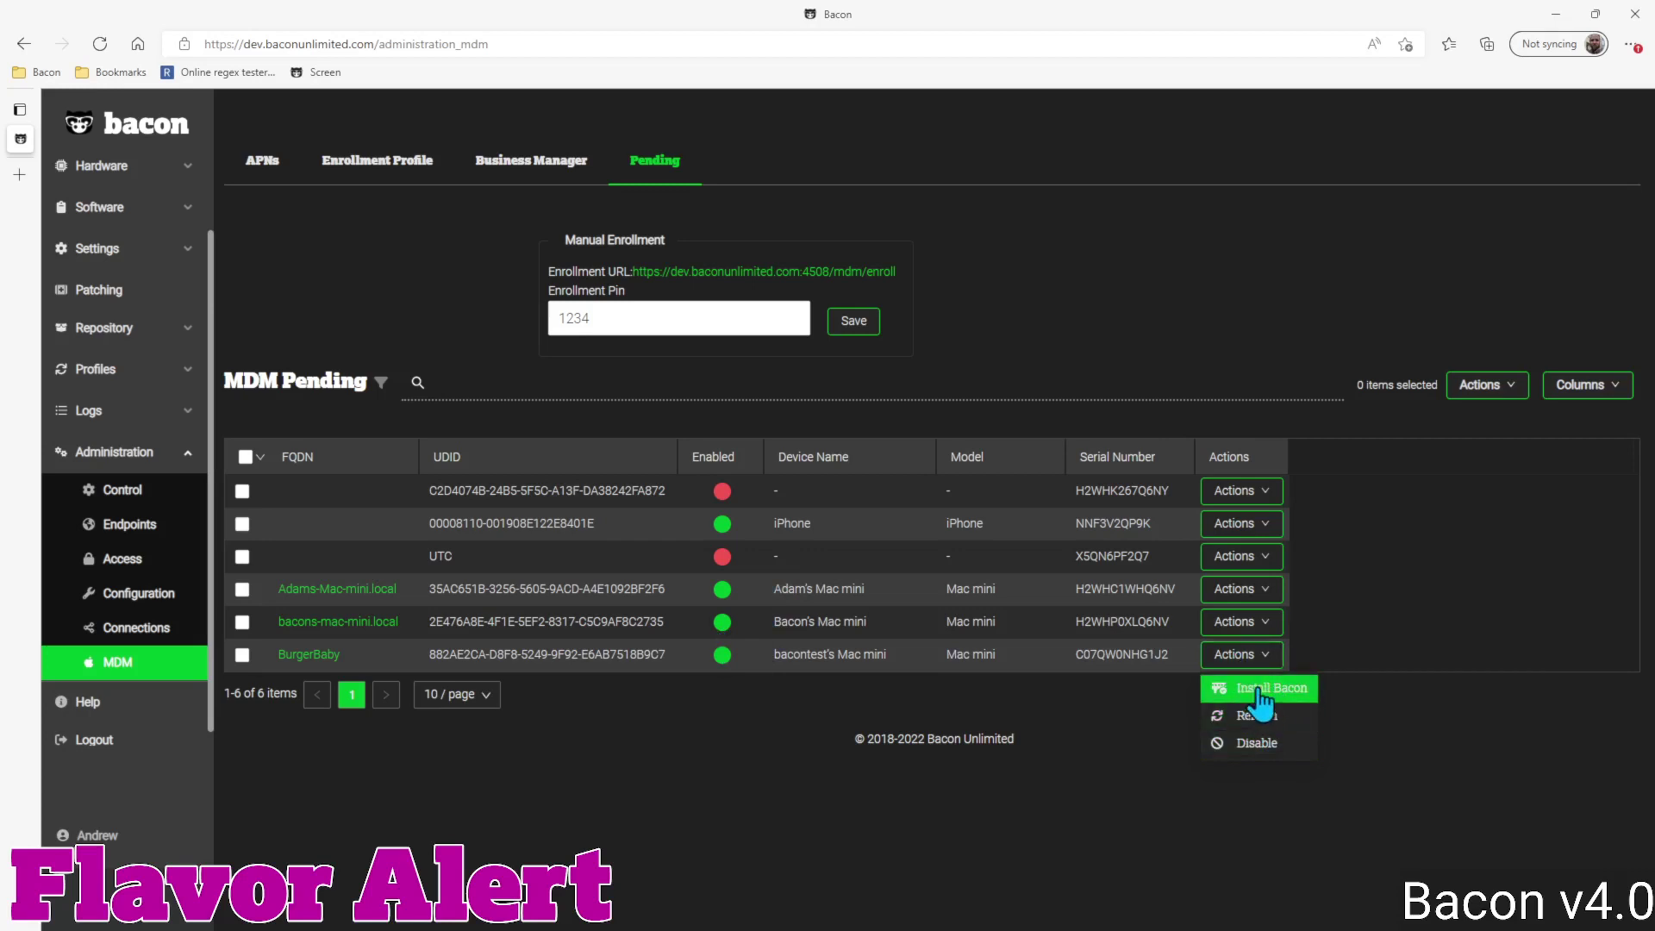
pyautogui.click(806, 829)
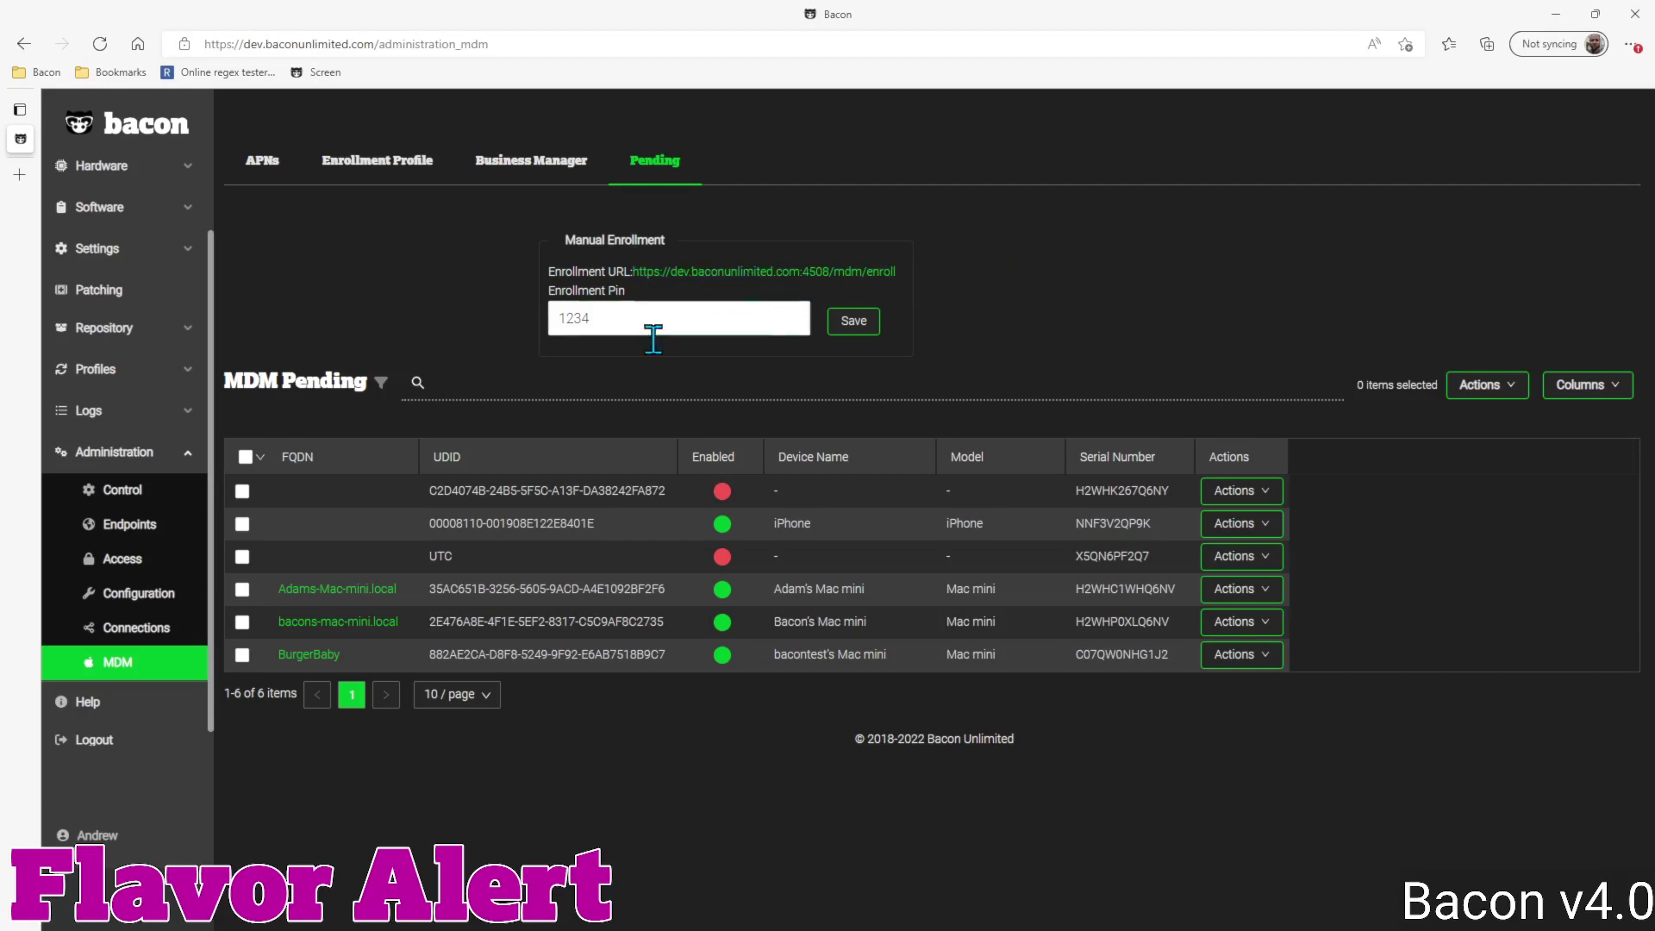
pyautogui.click(599, 320)
# - View the Enrollment Profile permission toggles, then expand the Profiles navigation section
pyautogui.click(391, 166)
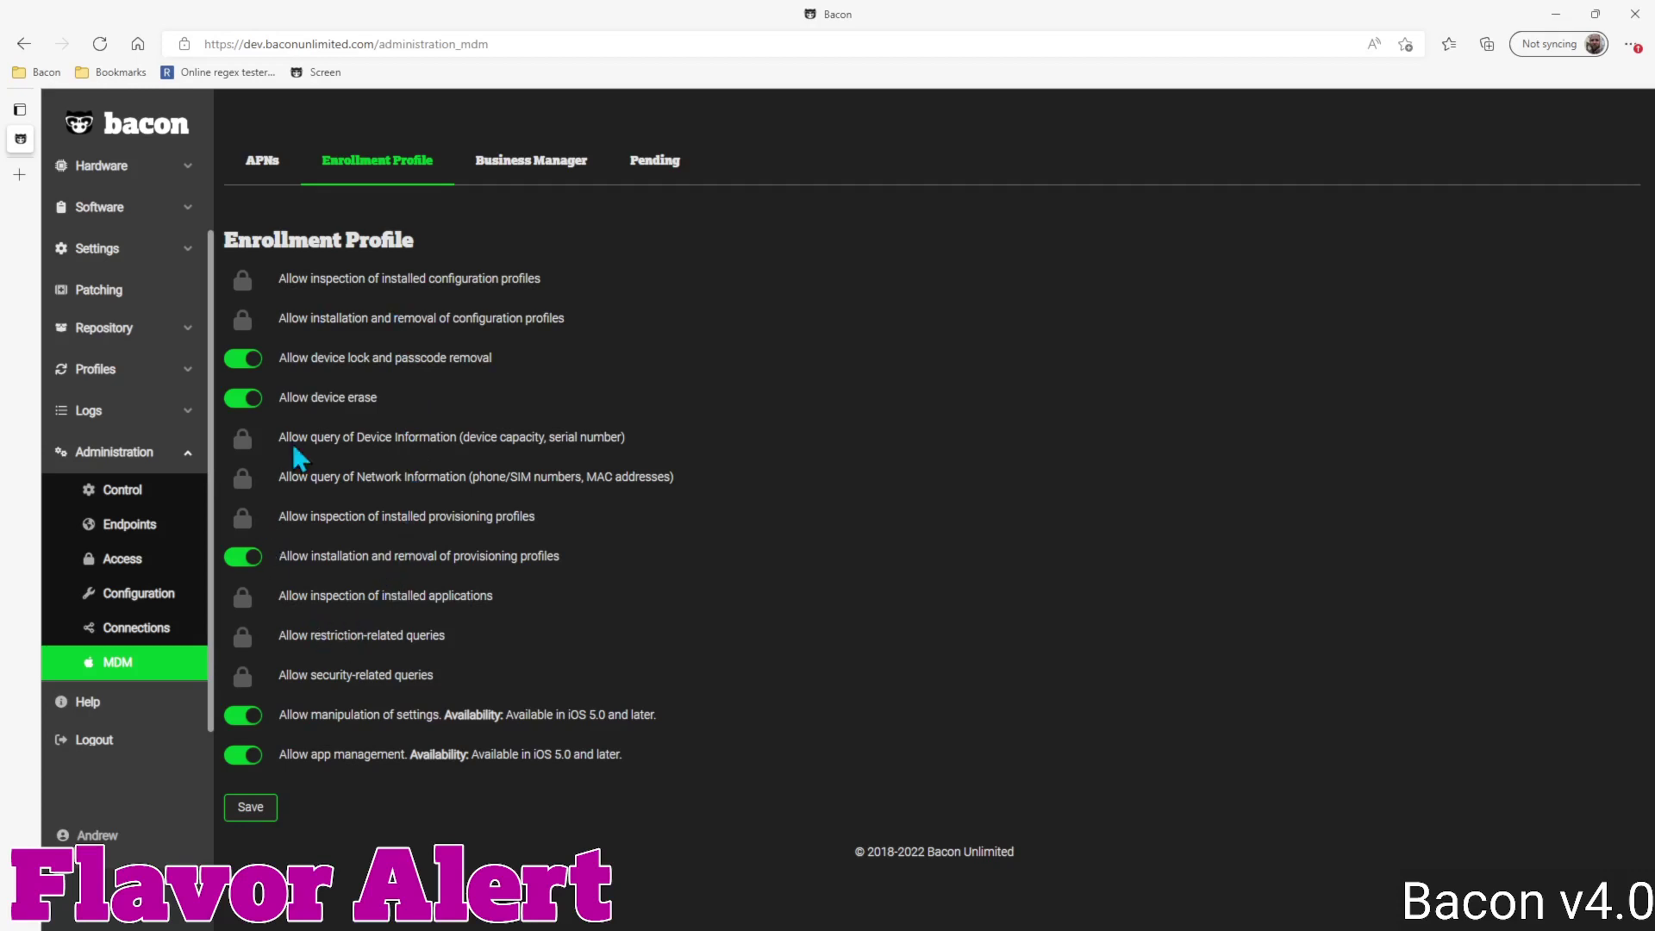
pyautogui.click(86, 369)
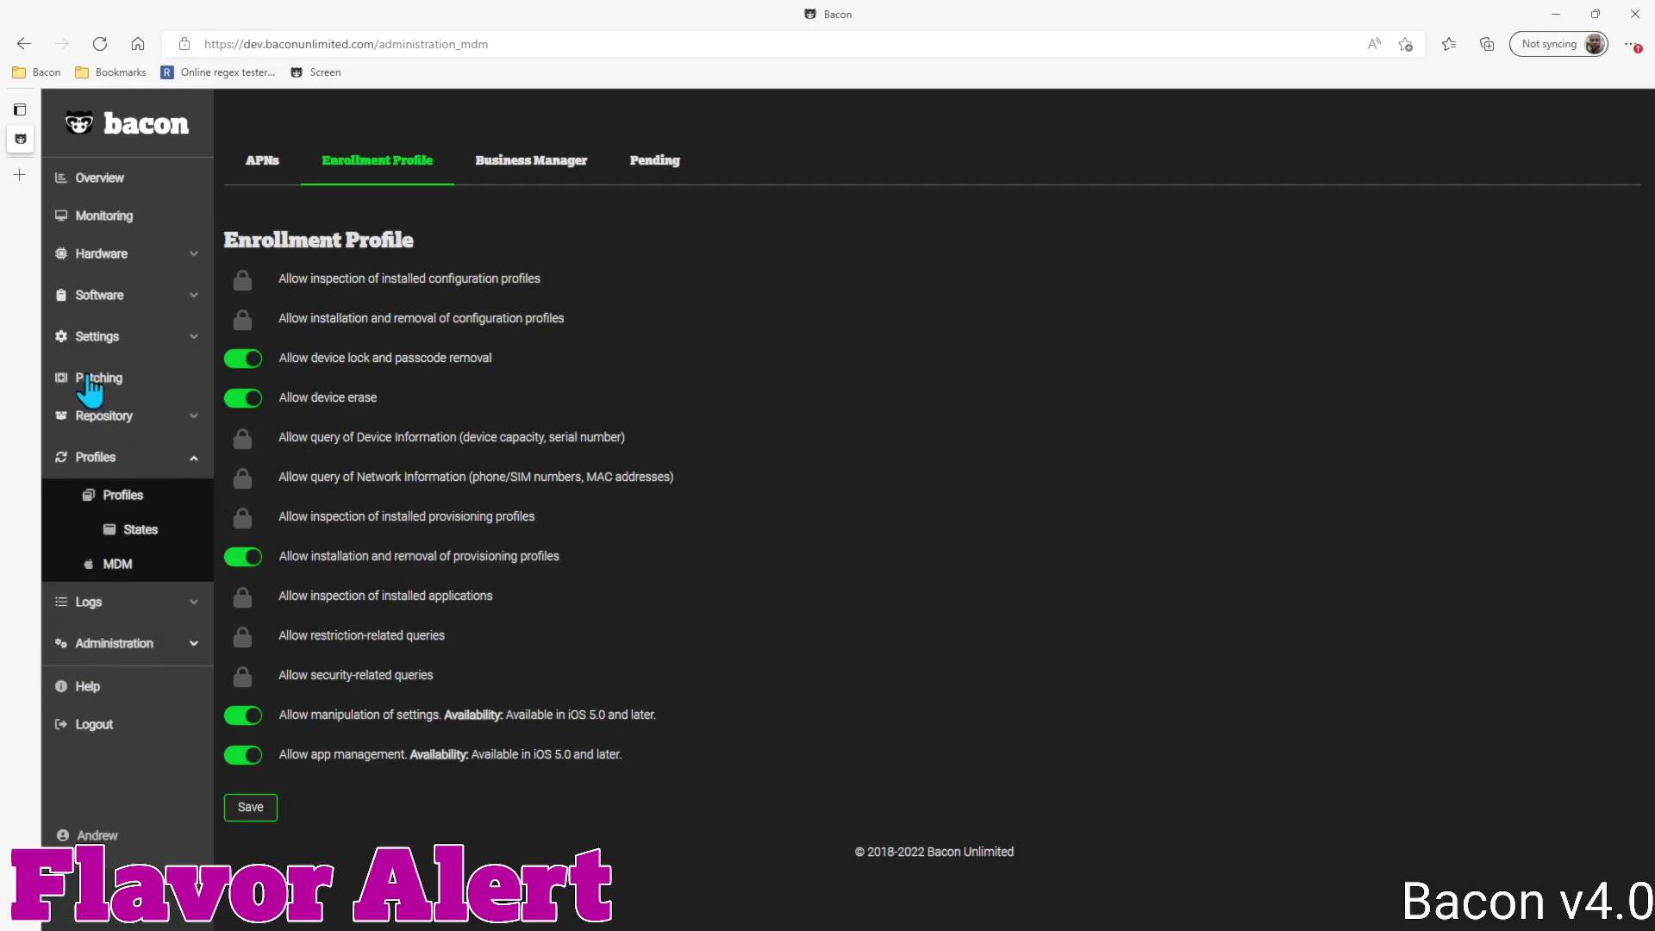
# - Start deploying the Wi-Fi setup profile to individually selected enrolled Mac endpoints
pyautogui.click(127, 567)
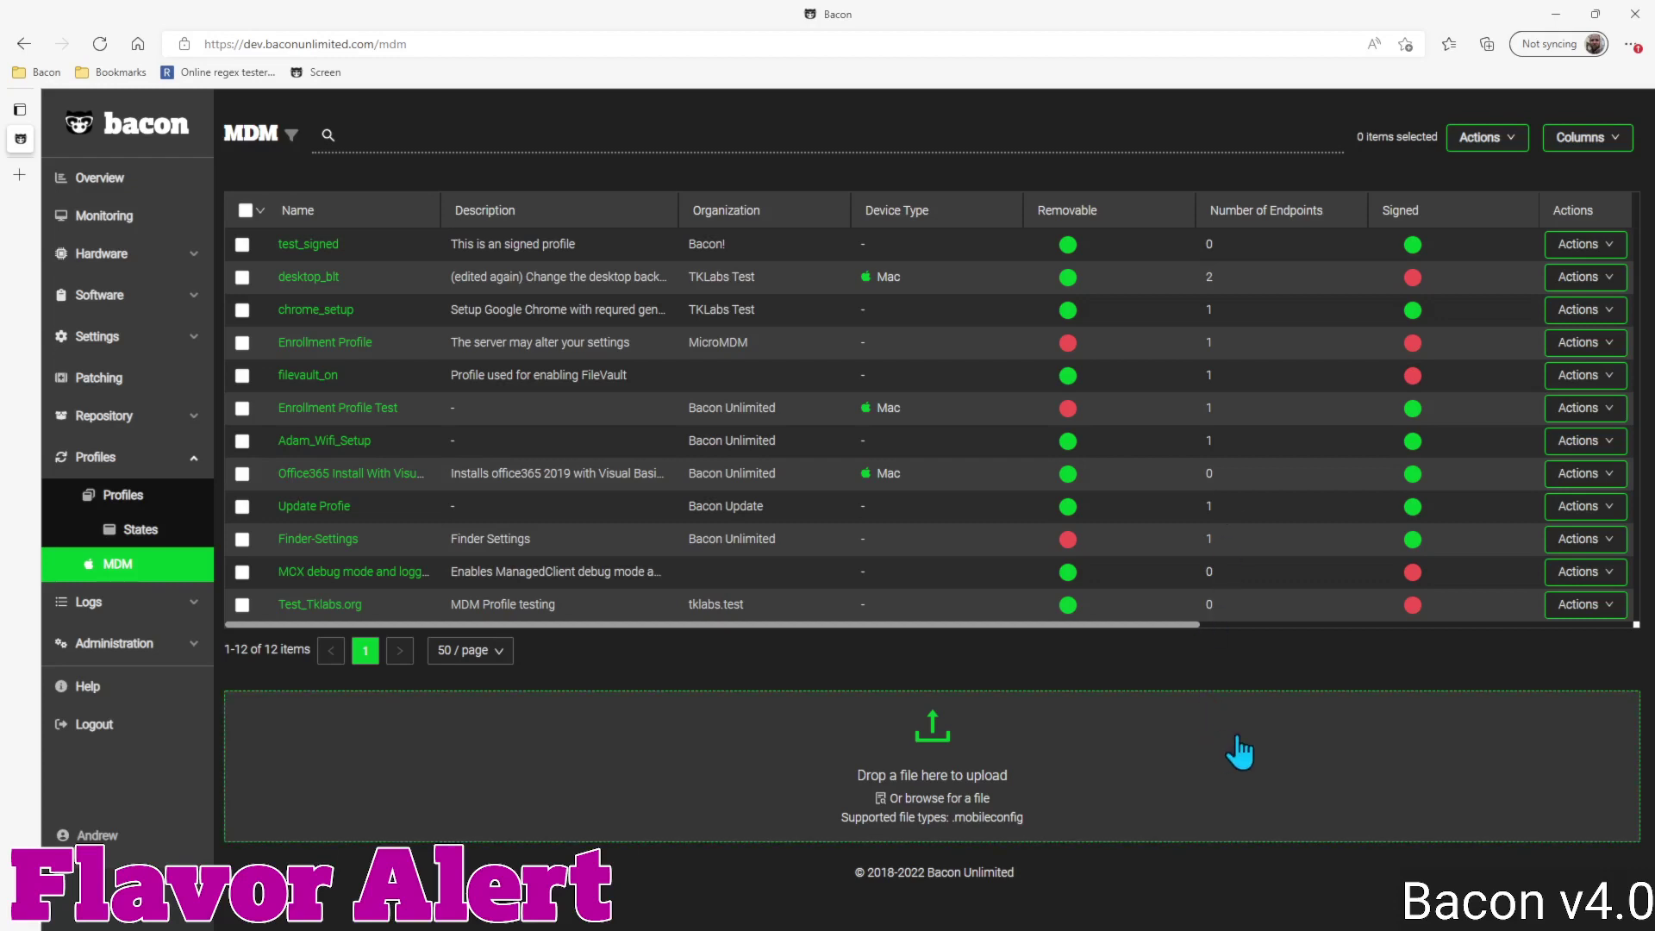
pyautogui.click(1607, 442)
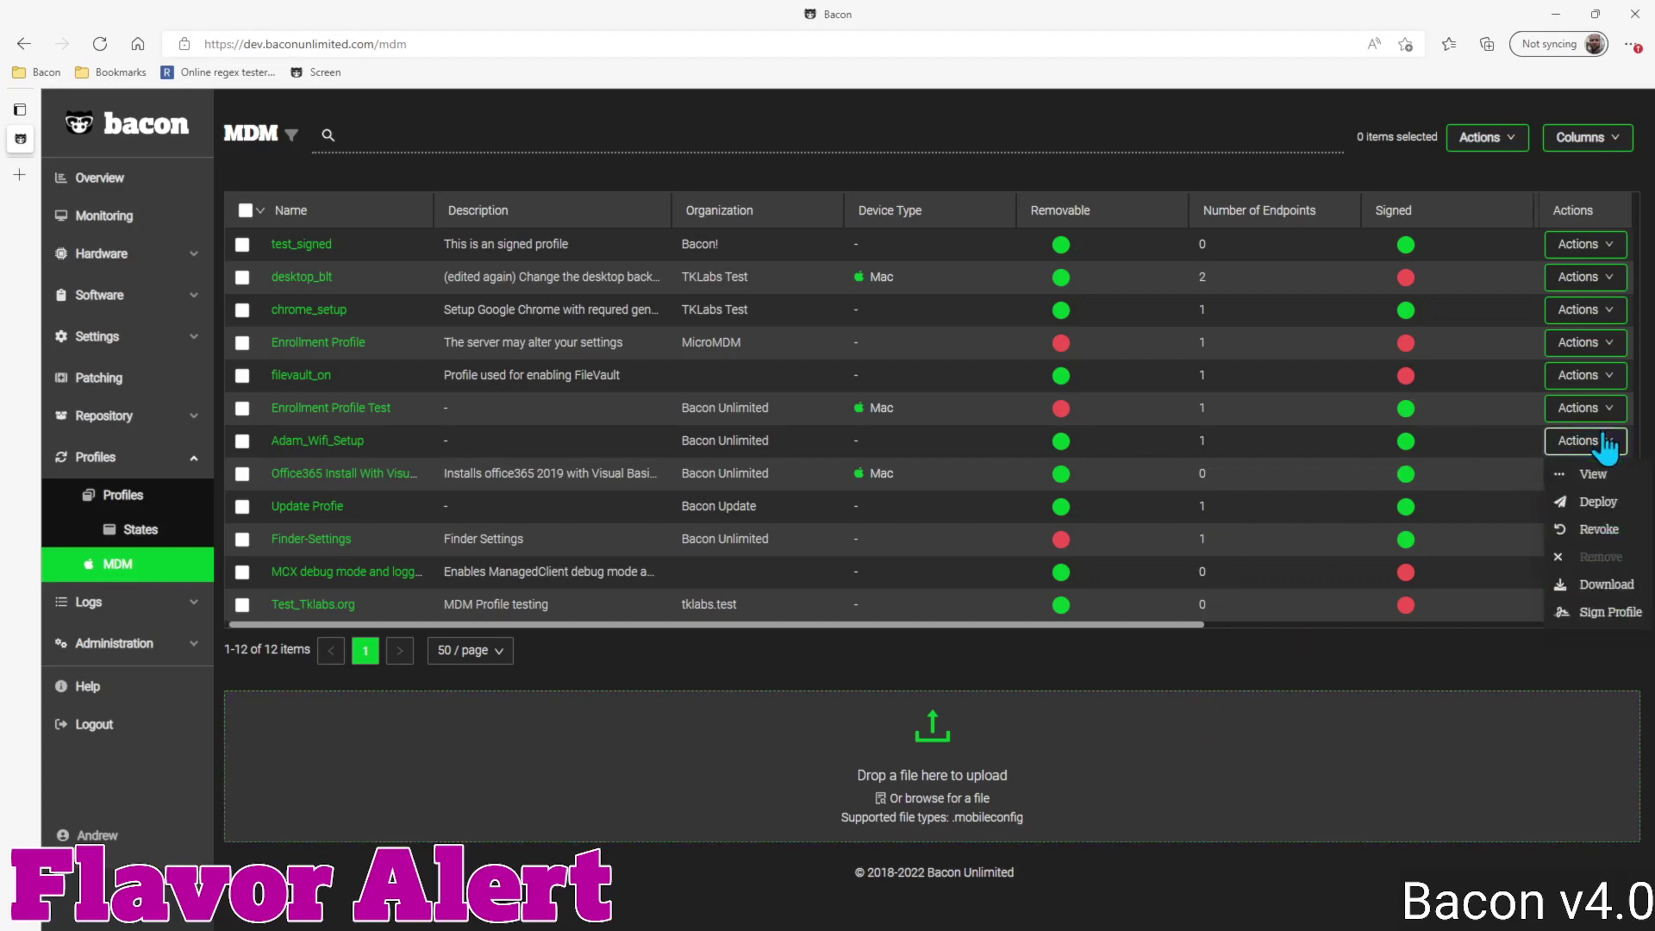
pyautogui.click(1607, 503)
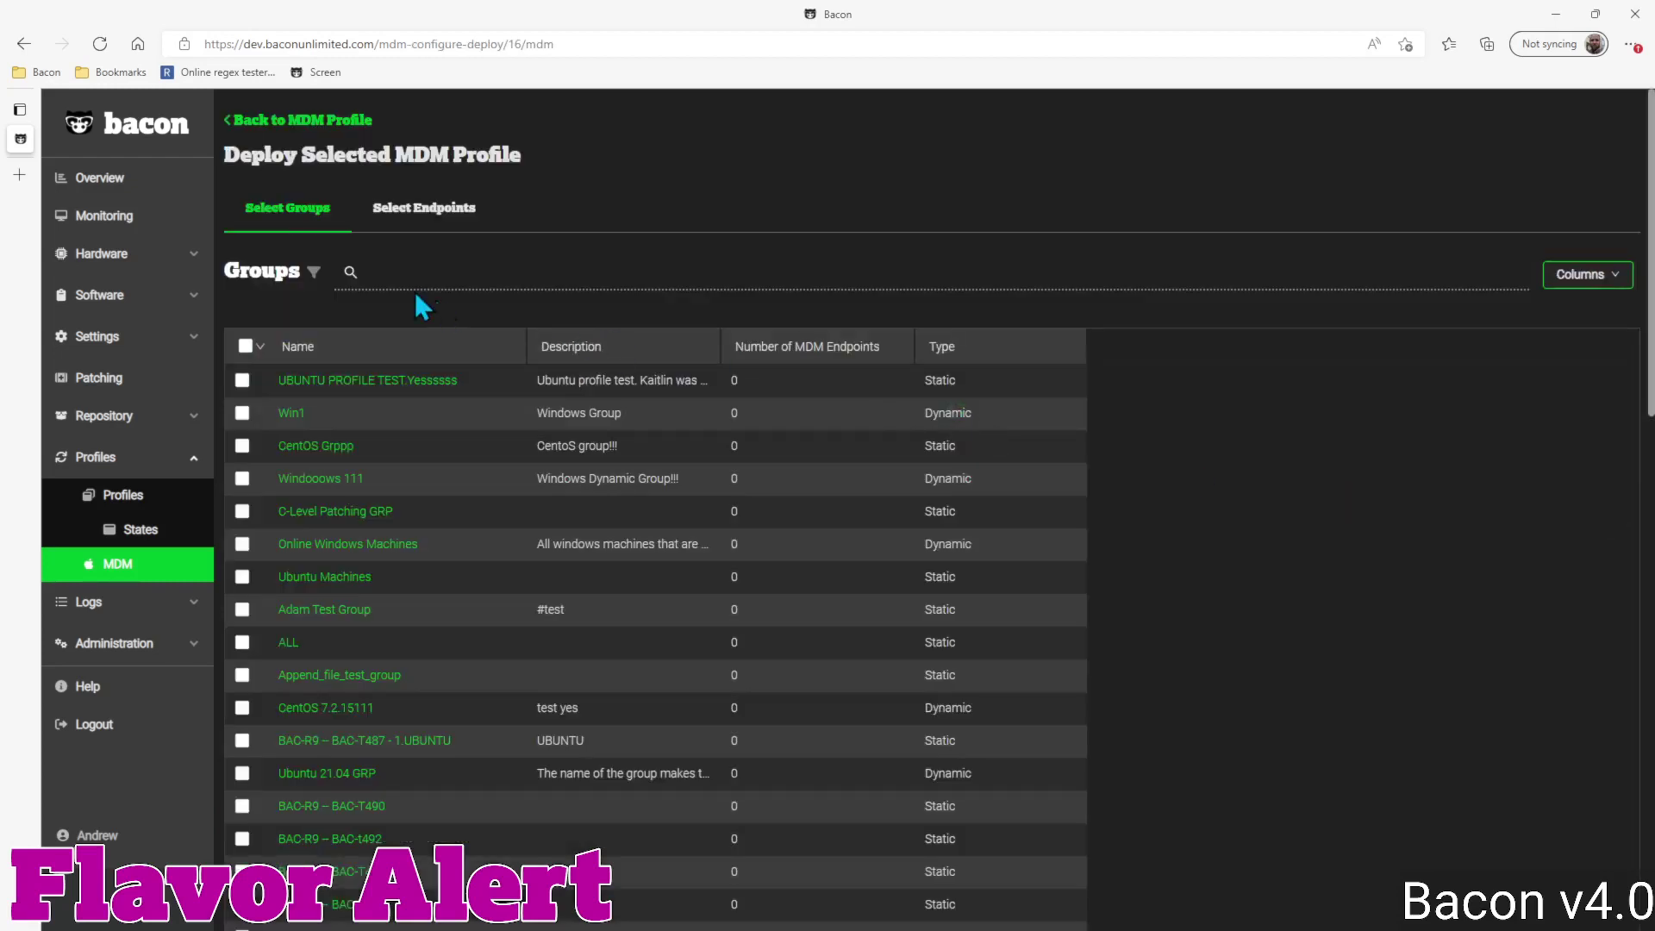
pyautogui.click(448, 223)
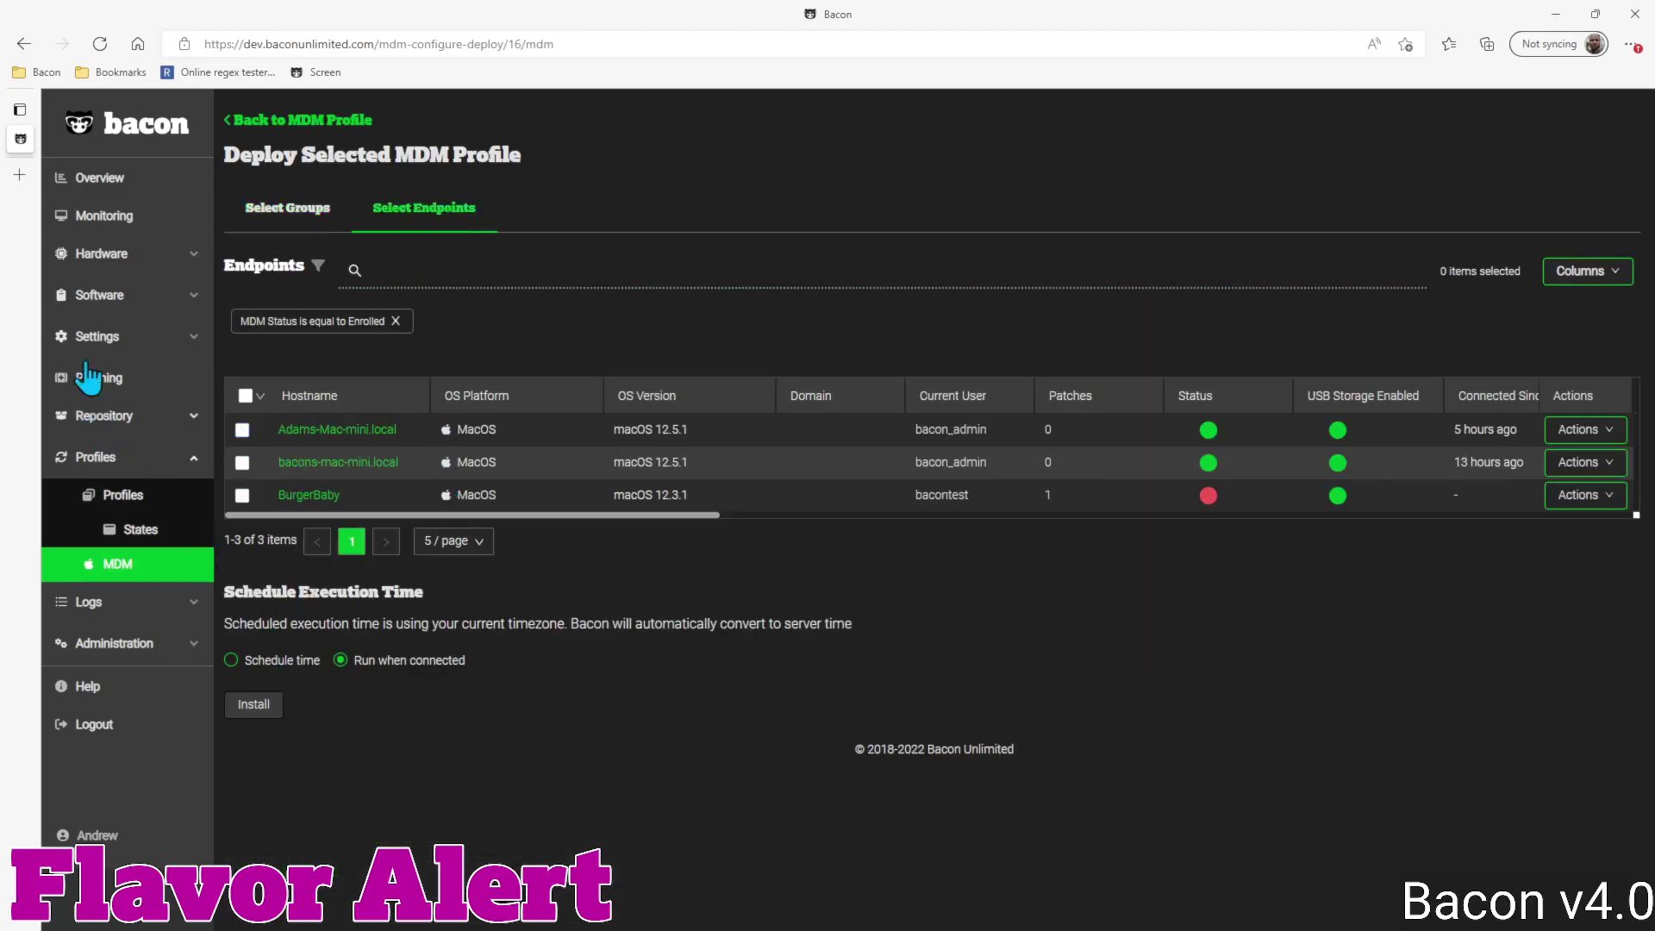
pyautogui.click(96, 338)
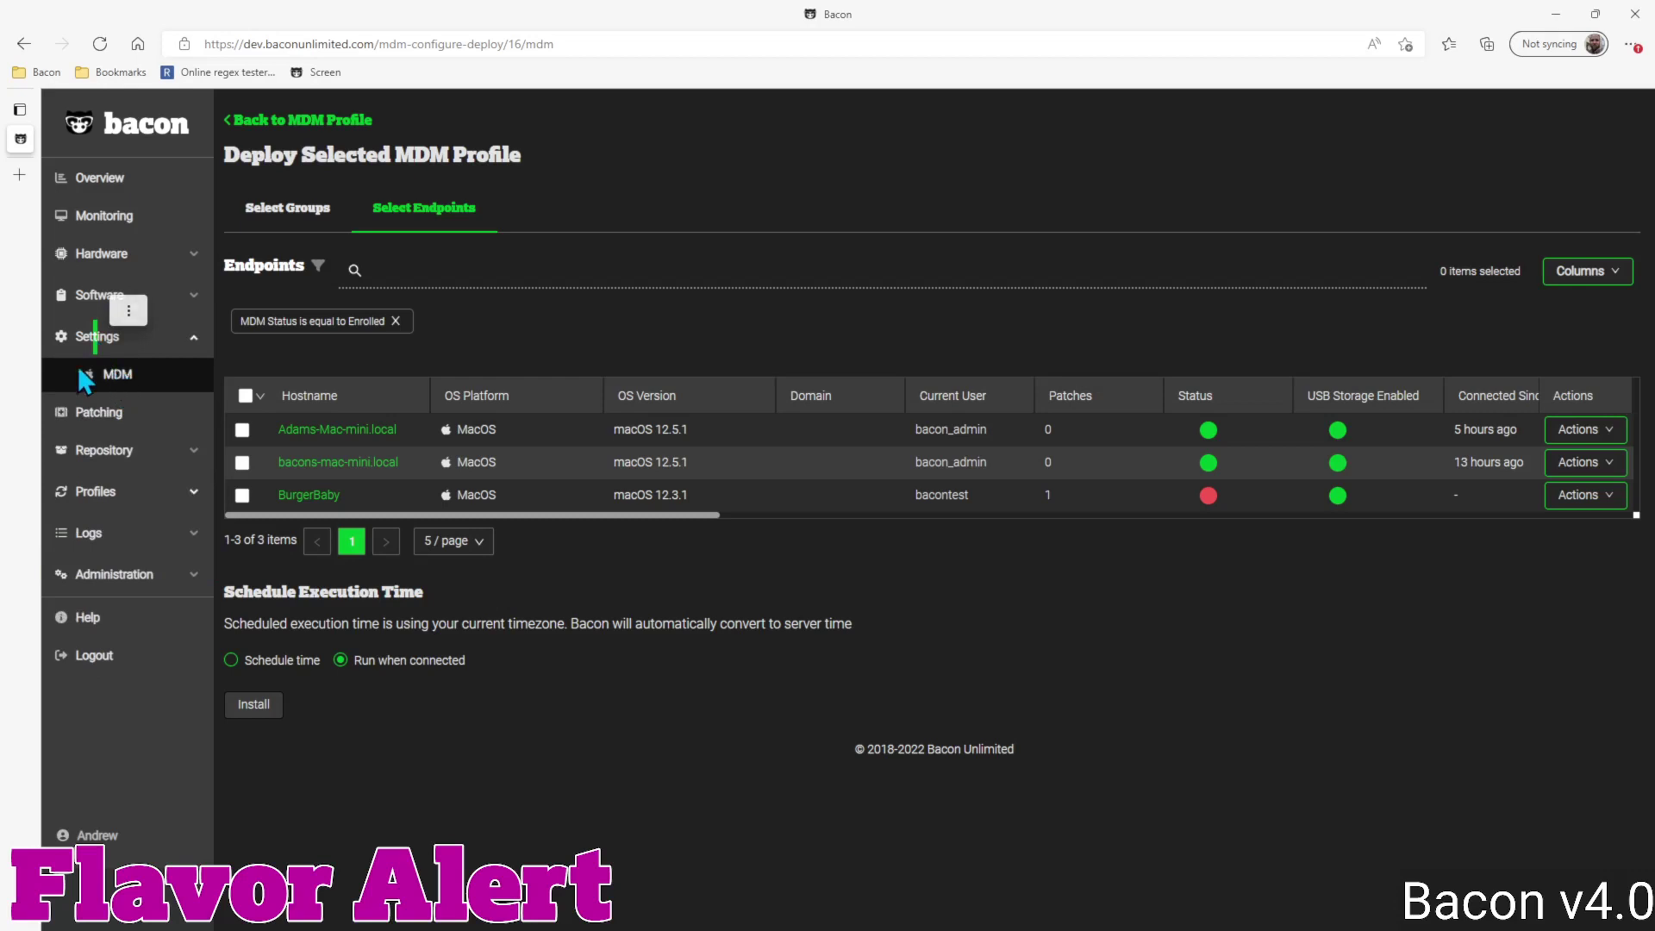
# - Open Settings > MDM's eight-profile list and show Enrollment Profile Test's options
pyautogui.click(122, 379)
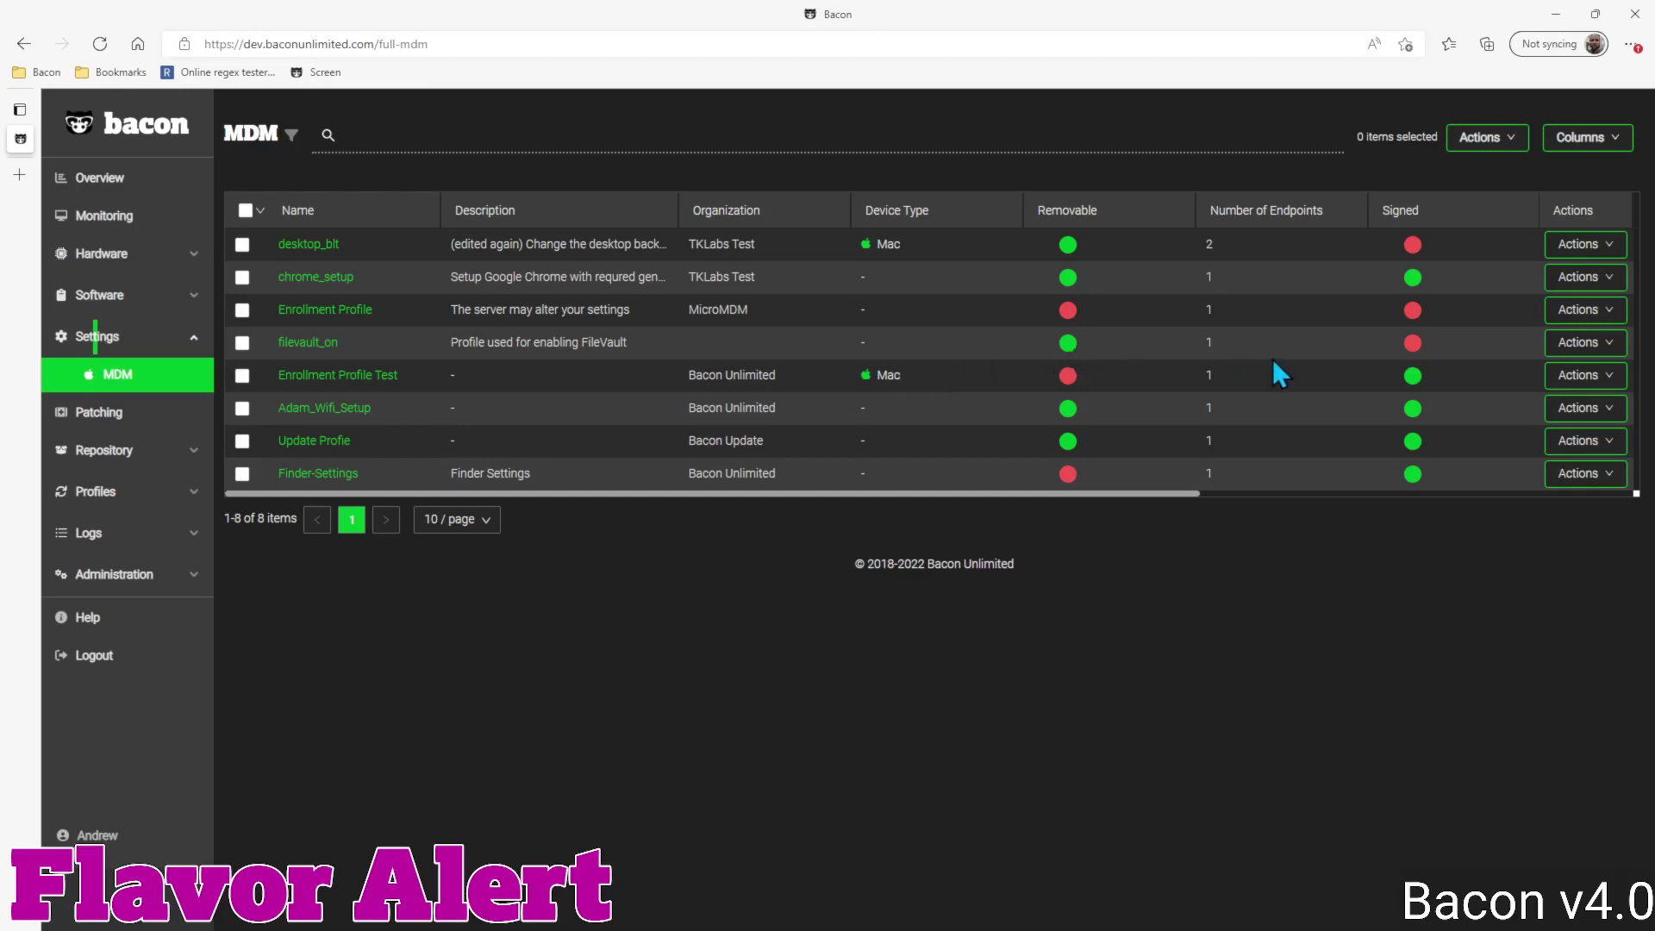
pyautogui.click(1582, 386)
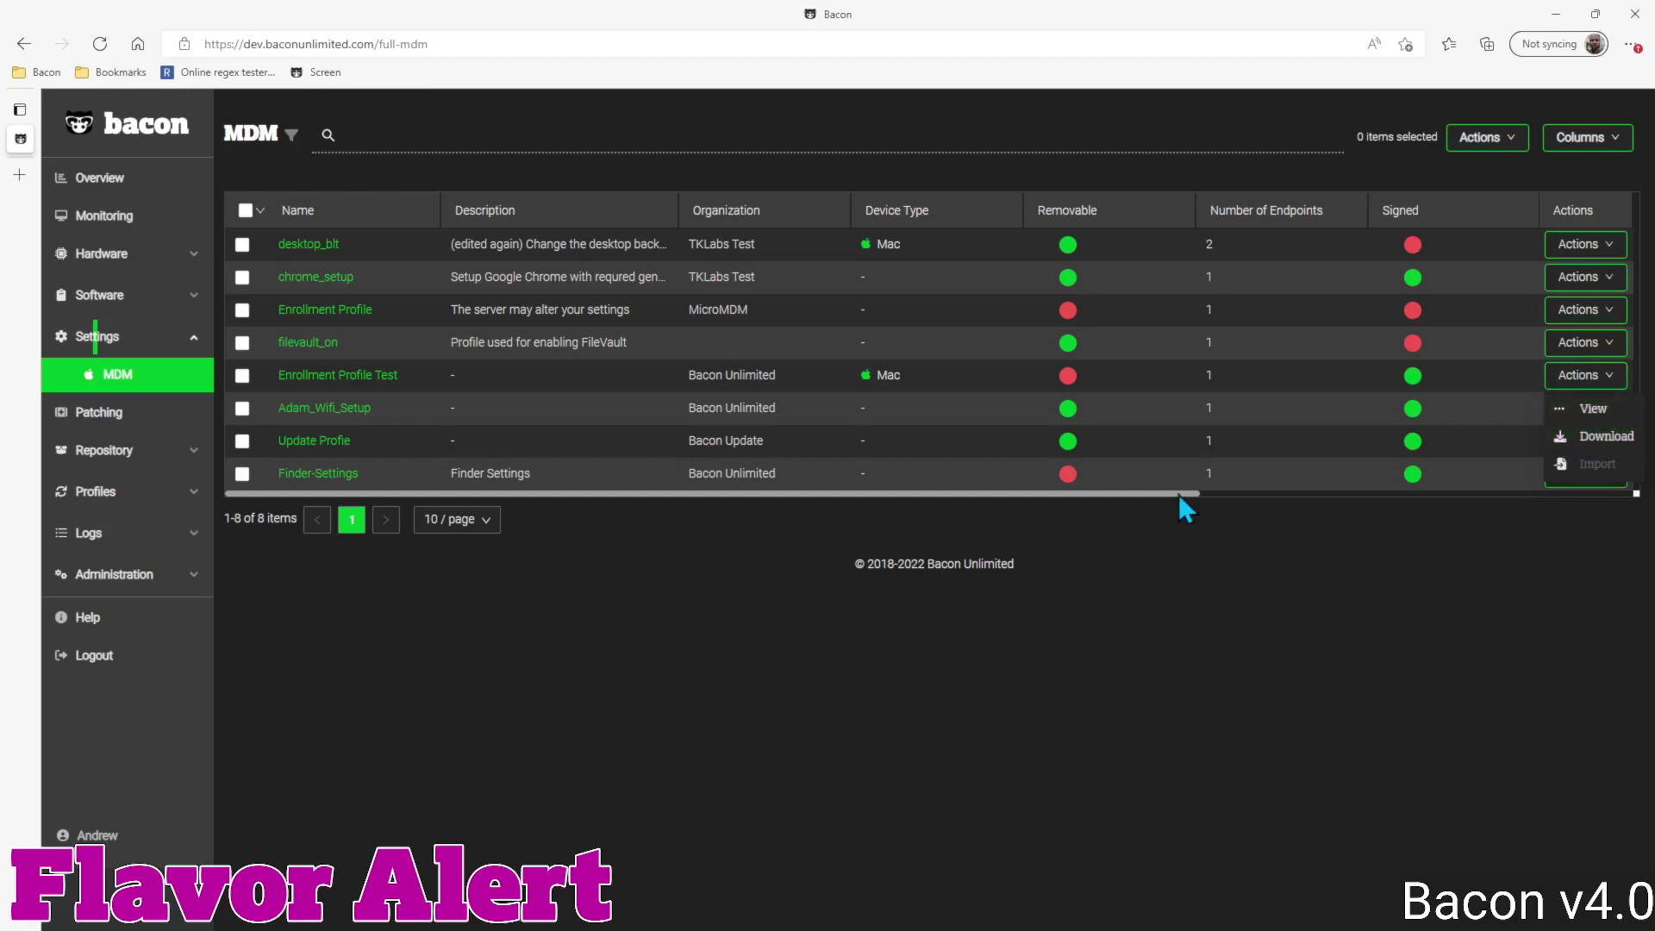
# - Open the Profiles MDM list and check the filevault_on profile's Sign Profile option
pyautogui.click(97, 491)
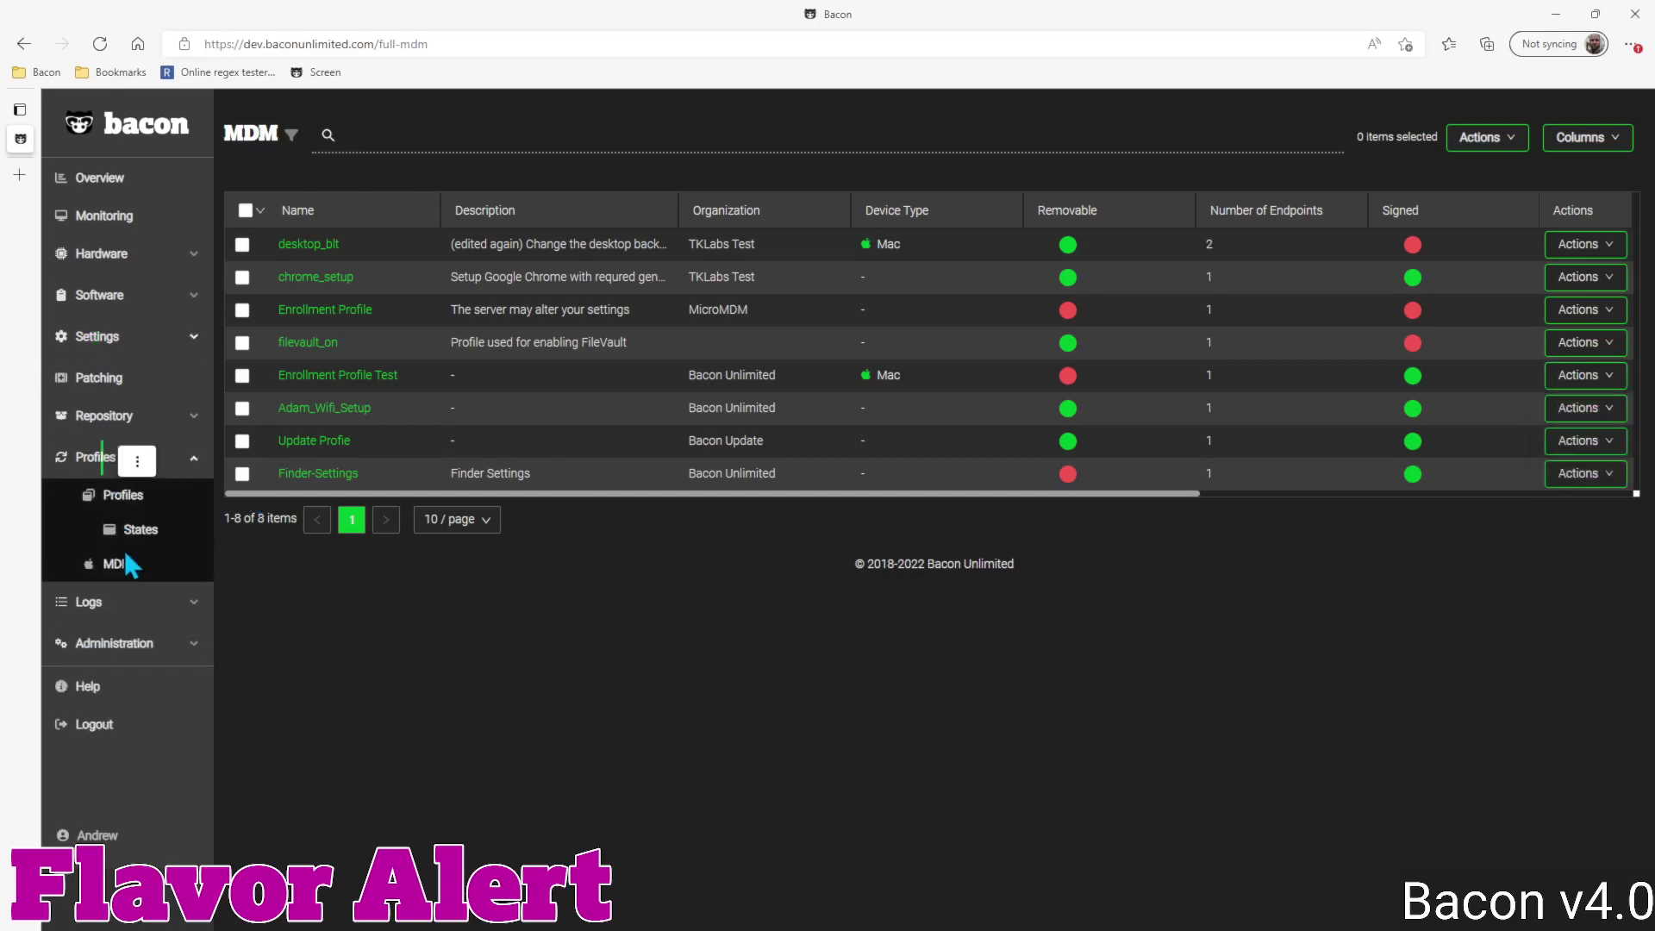
pyautogui.click(133, 569)
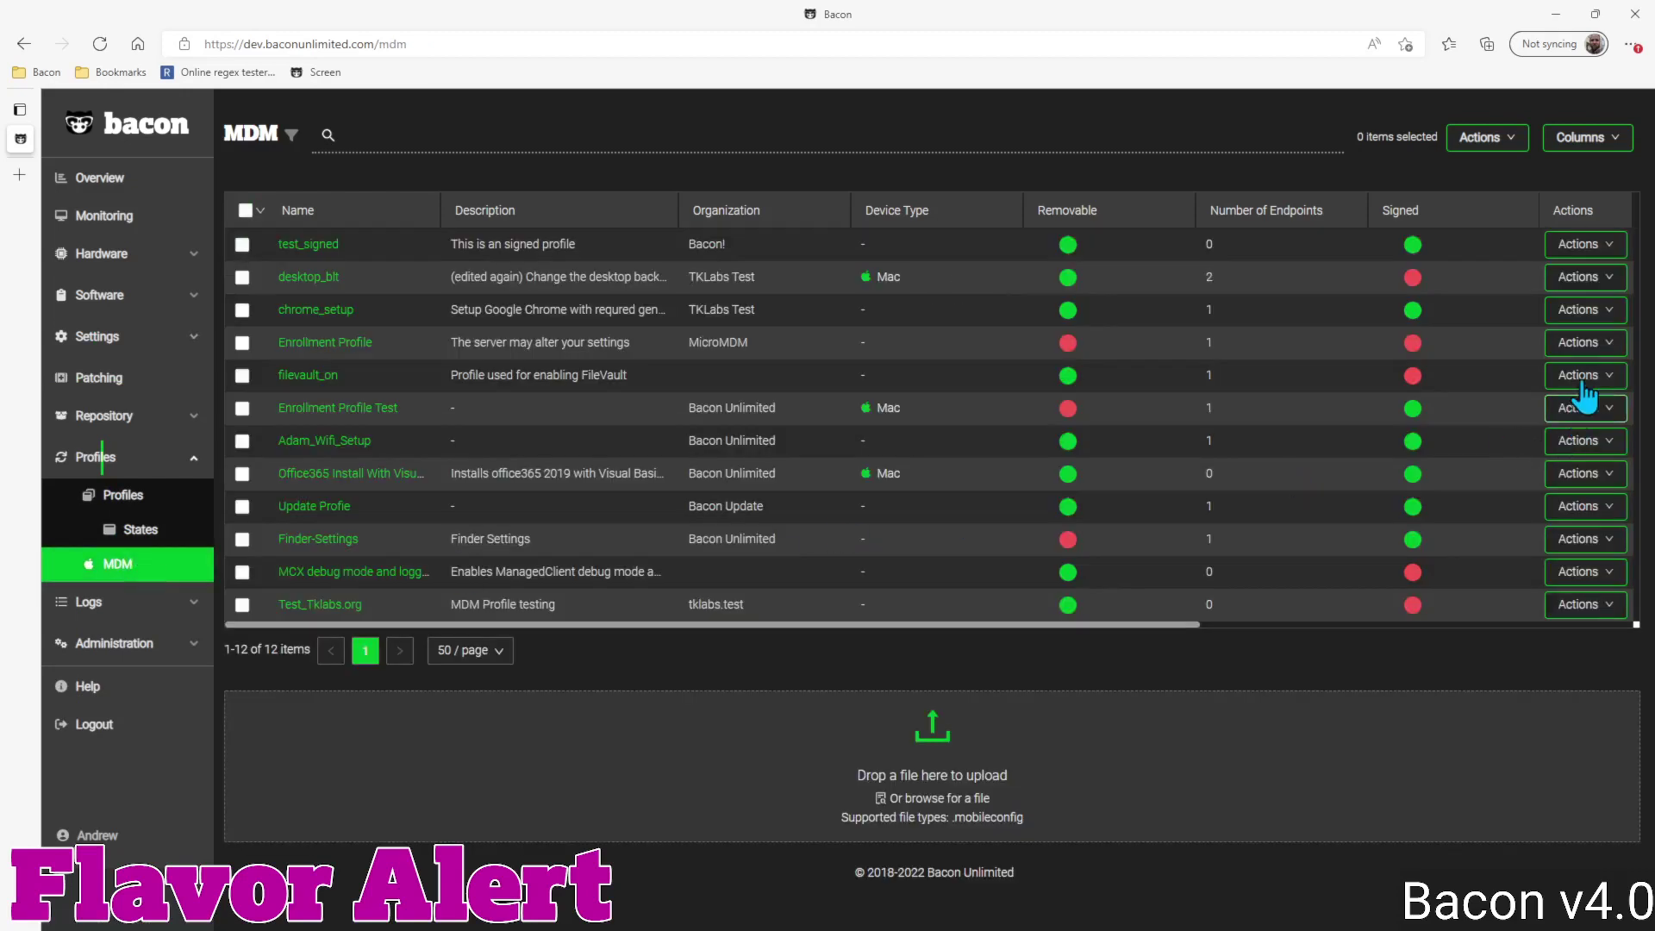
pyautogui.click(1588, 376)
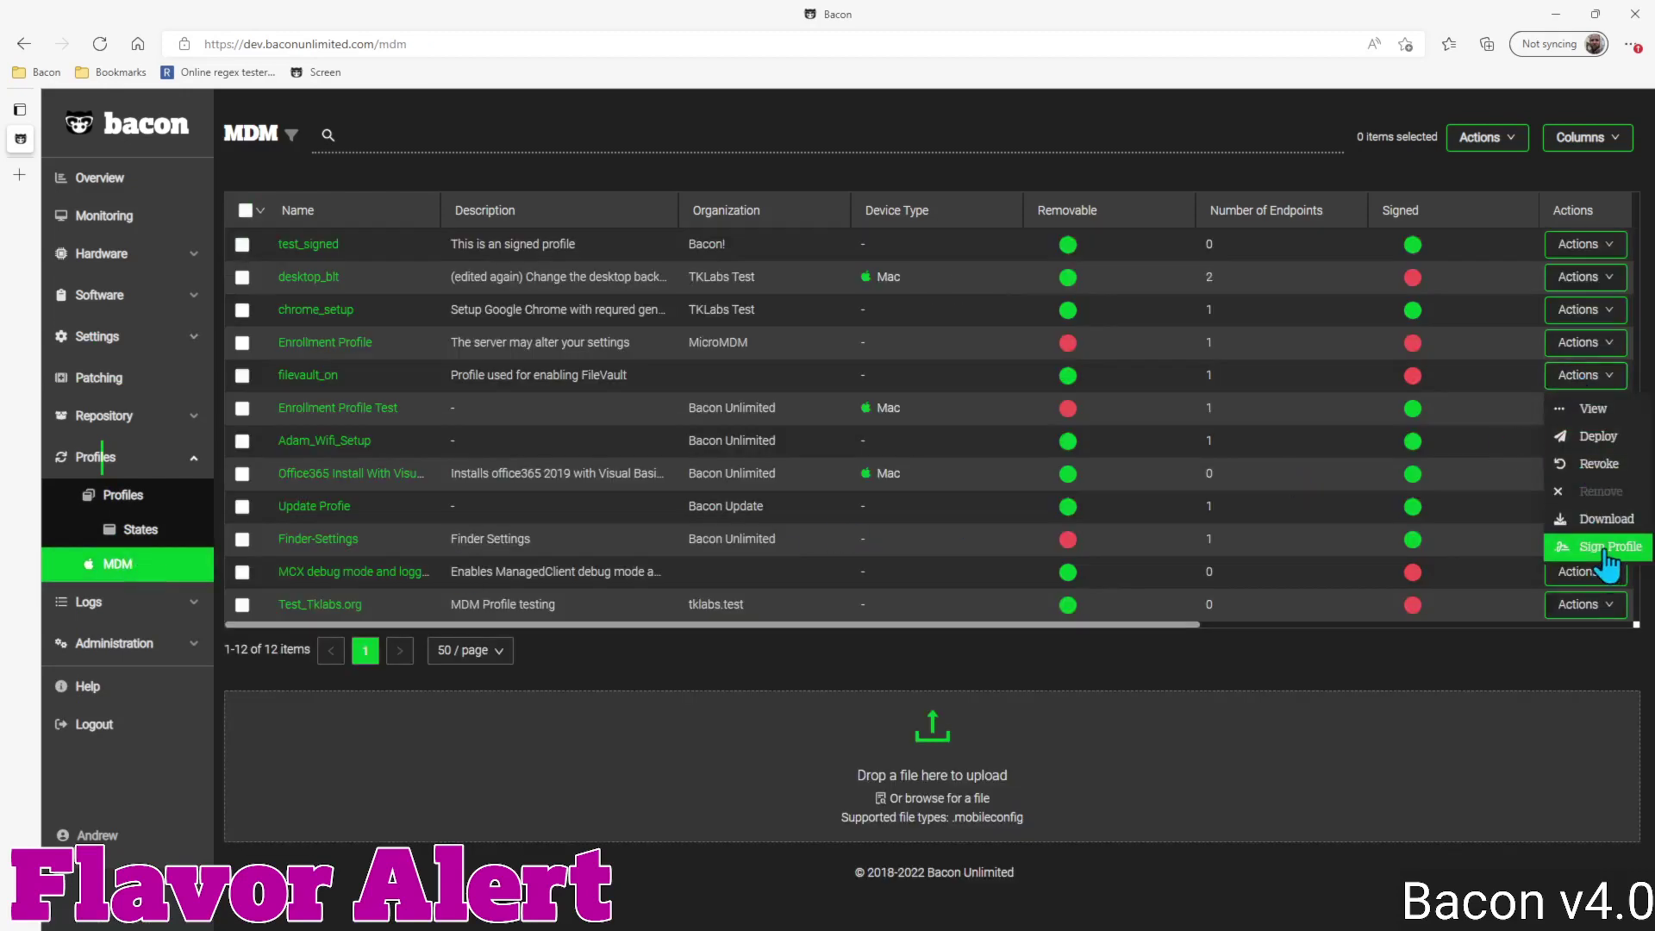
pyautogui.click(1220, 657)
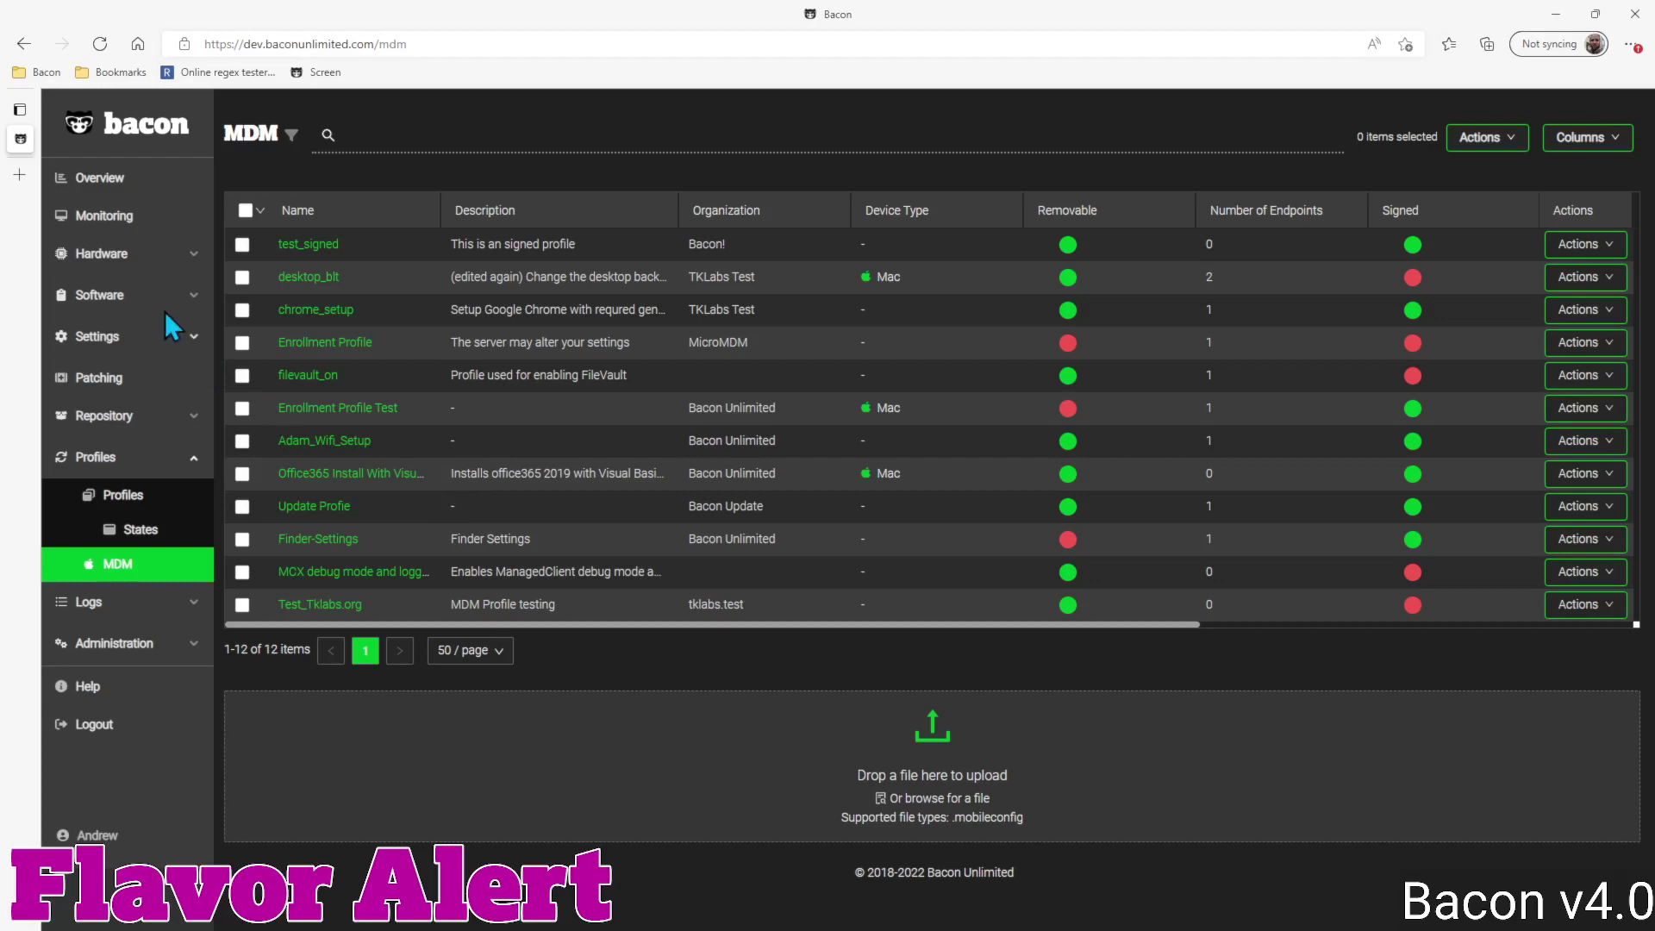
pyautogui.click(102, 255)
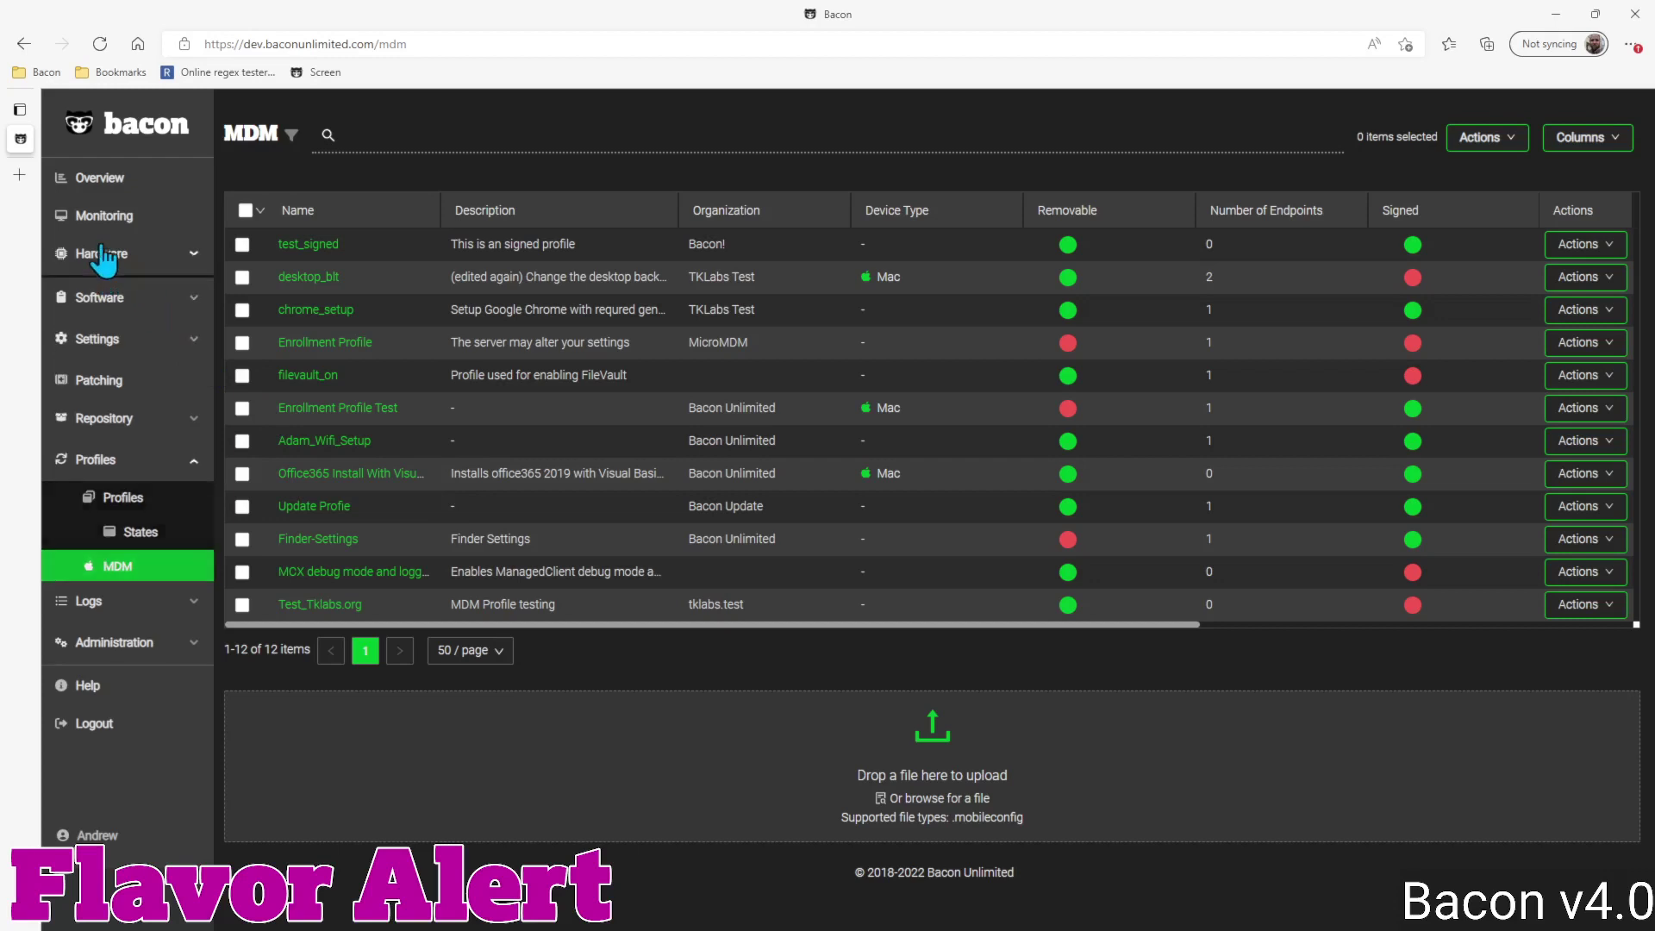
# - Open bacons-mac-mini.local from Endpoints and list its policies, groups and five MDM profiles
pyautogui.click(131, 288)
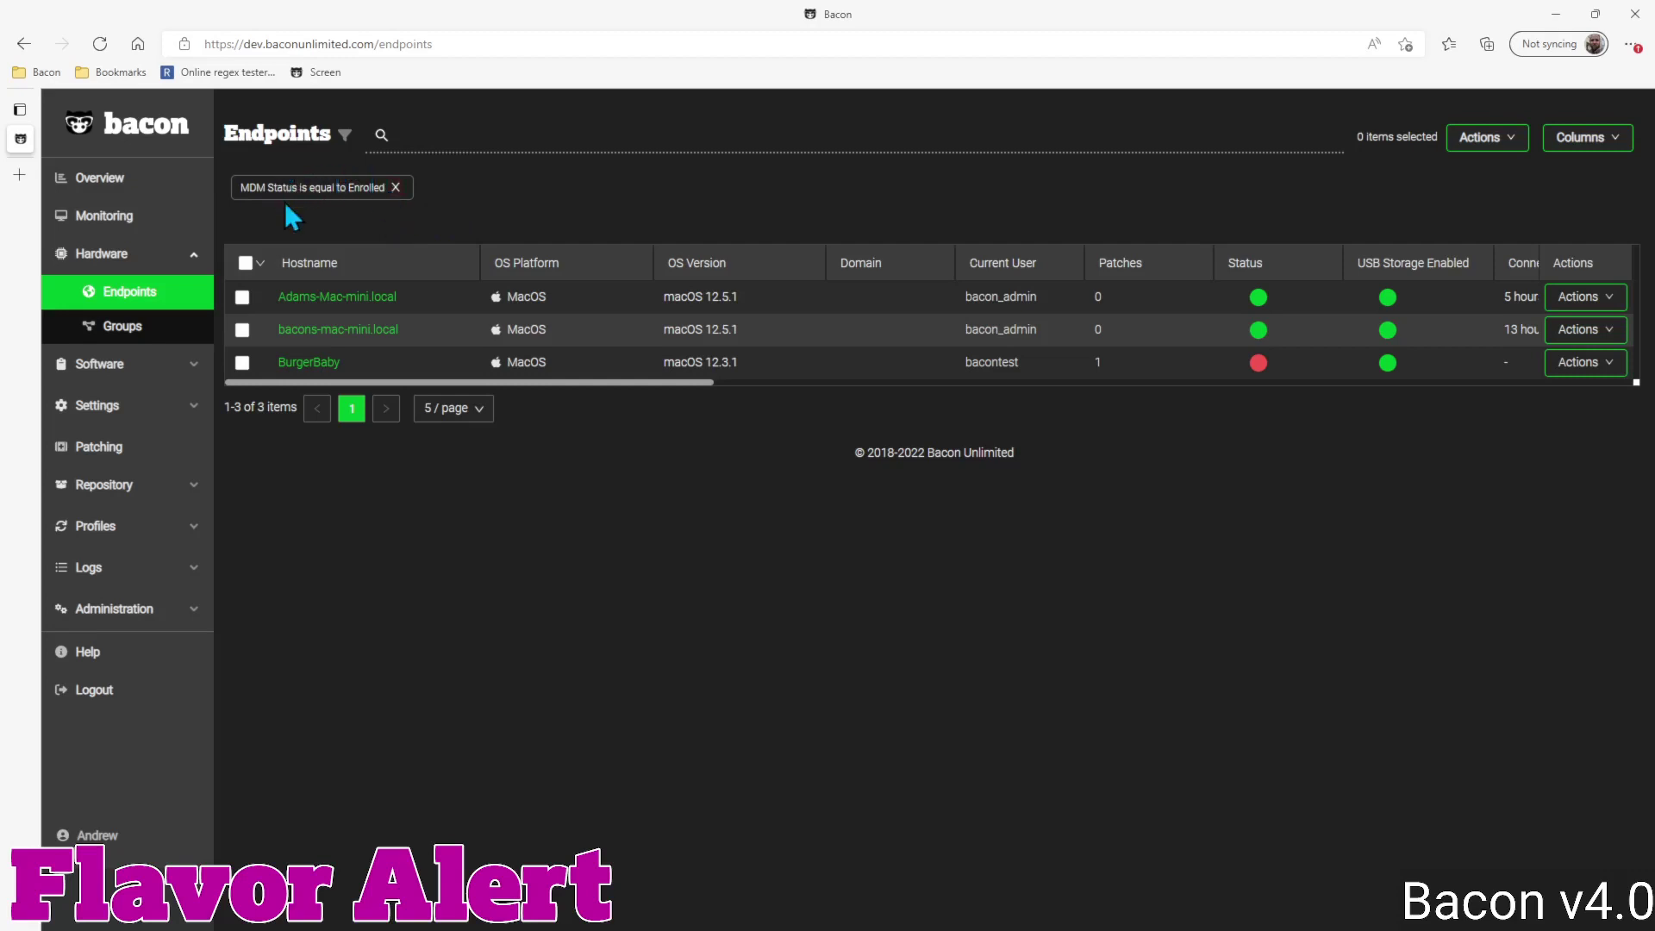
pyautogui.click(334, 341)
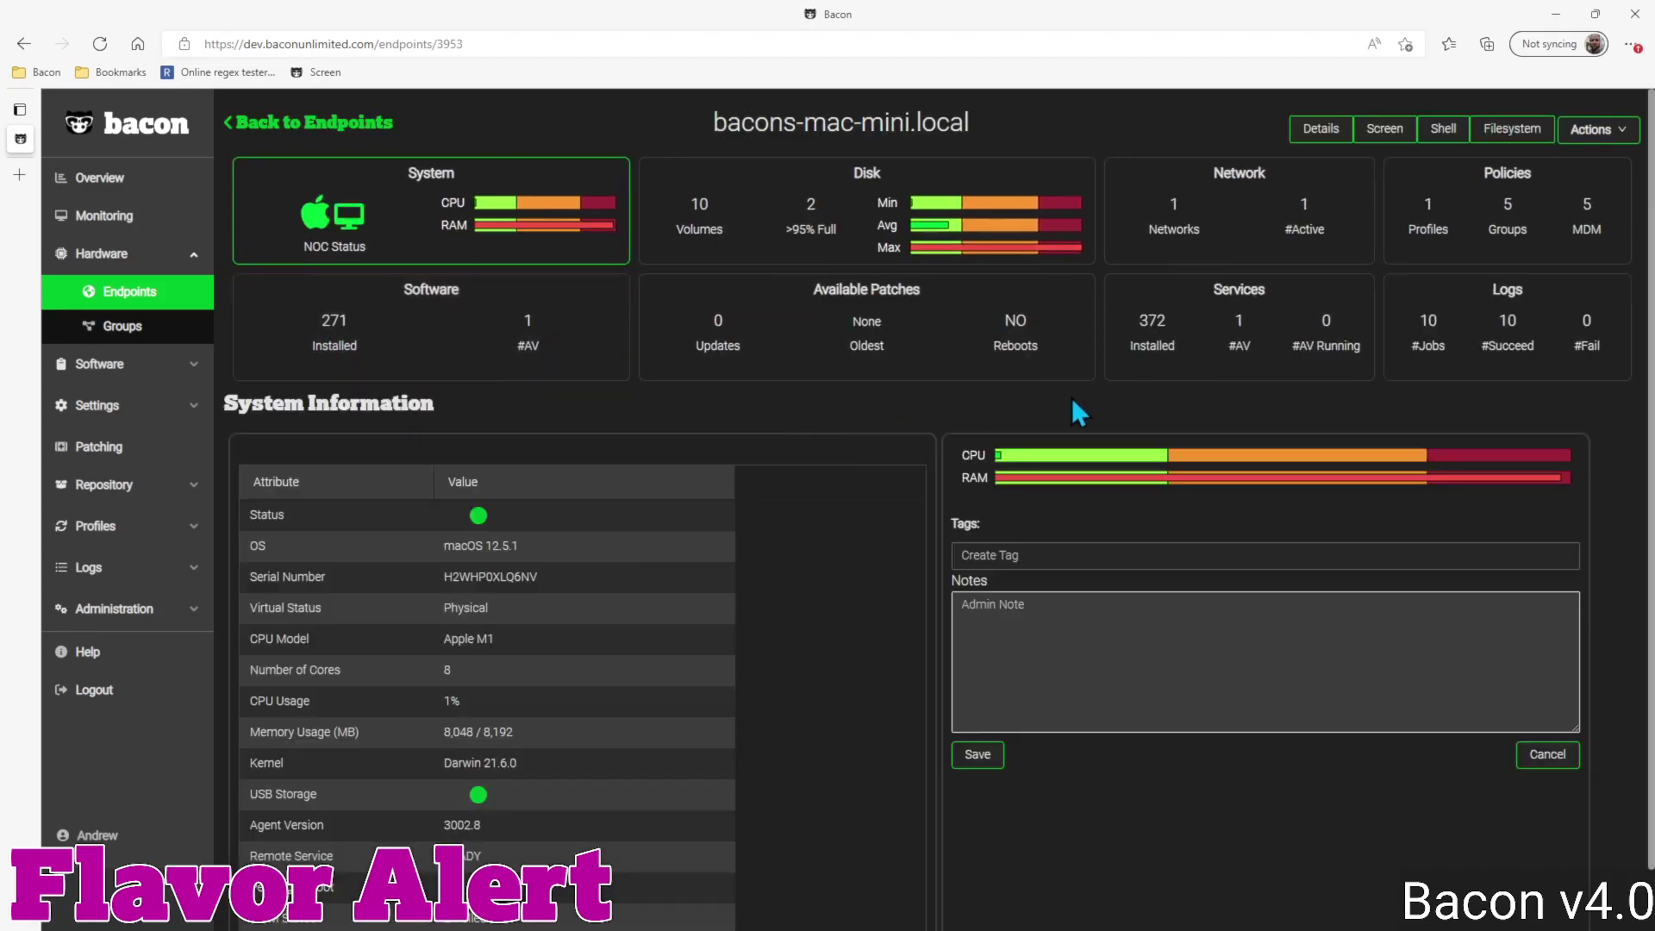
pyautogui.click(1507, 219)
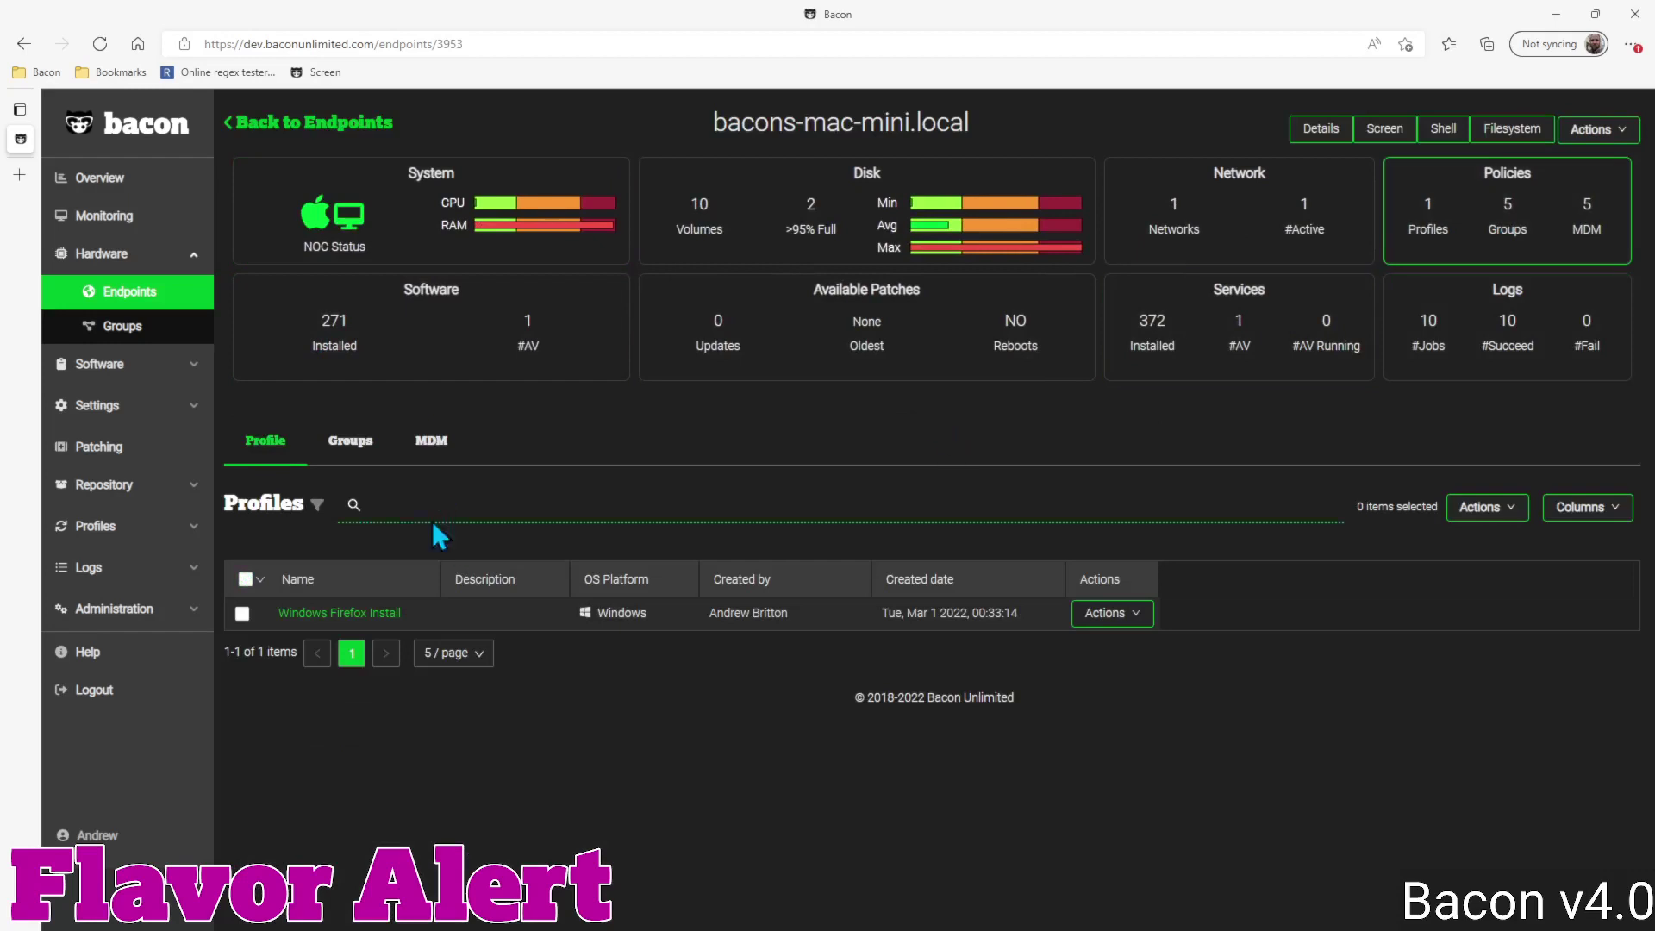
pyautogui.click(340, 452)
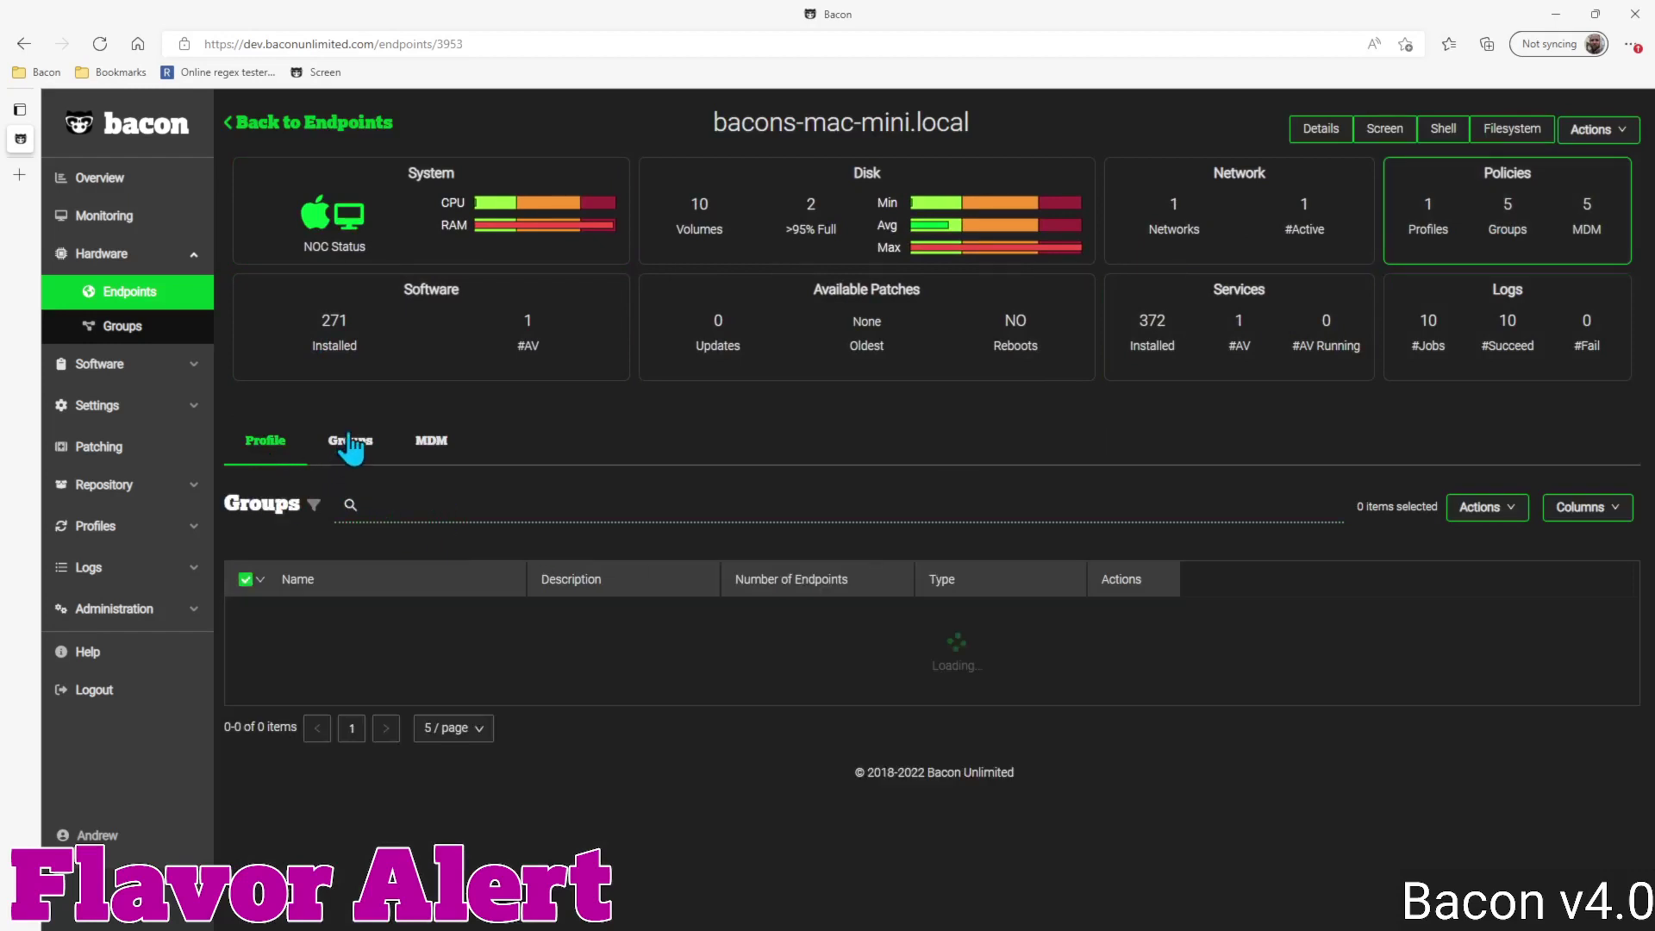
pyautogui.click(431, 444)
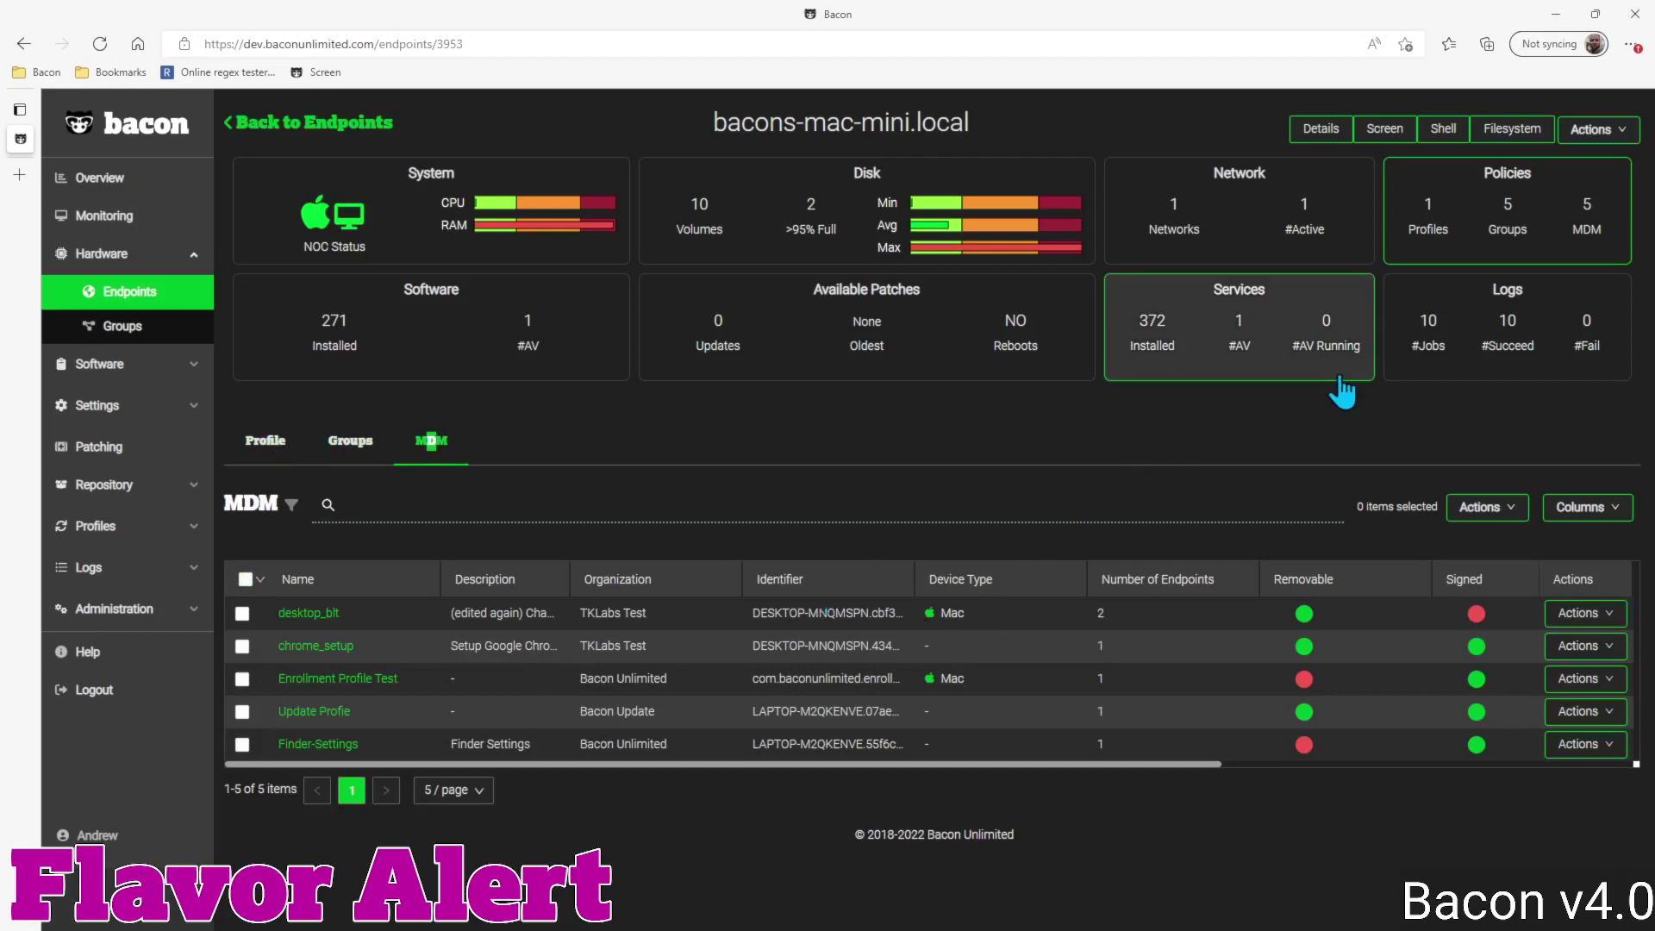
# - Show the bacons-mac-mini.local Actions menu with its MDM Actions submenu
pyautogui.click(1604, 138)
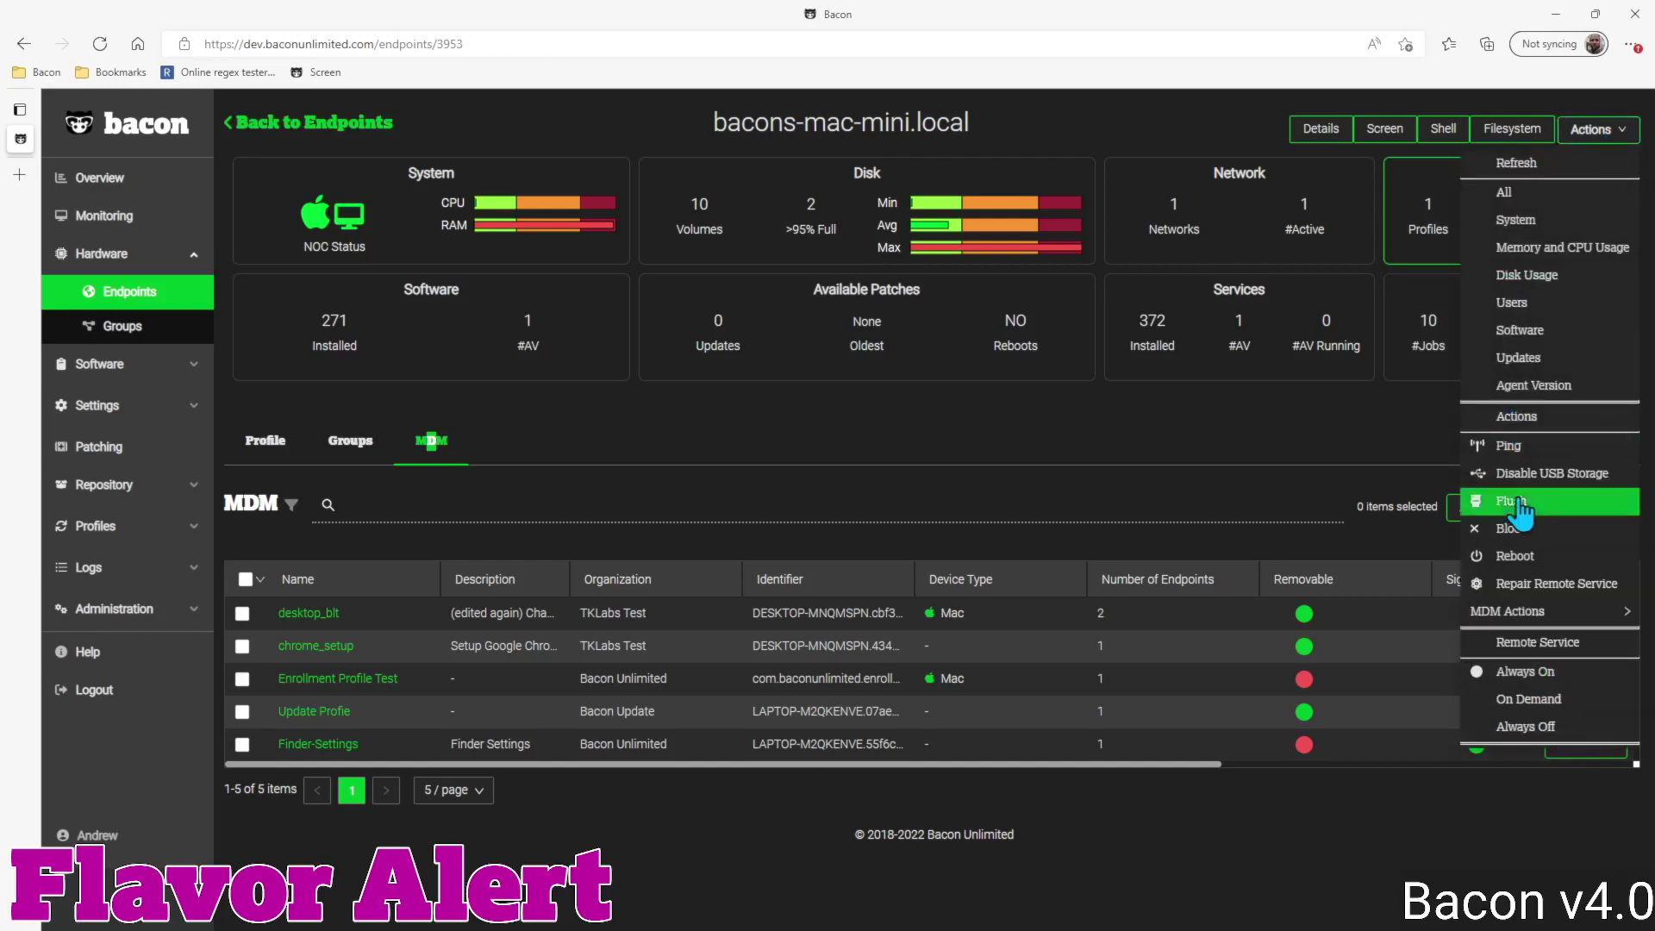
pyautogui.moveTo(1528, 619)
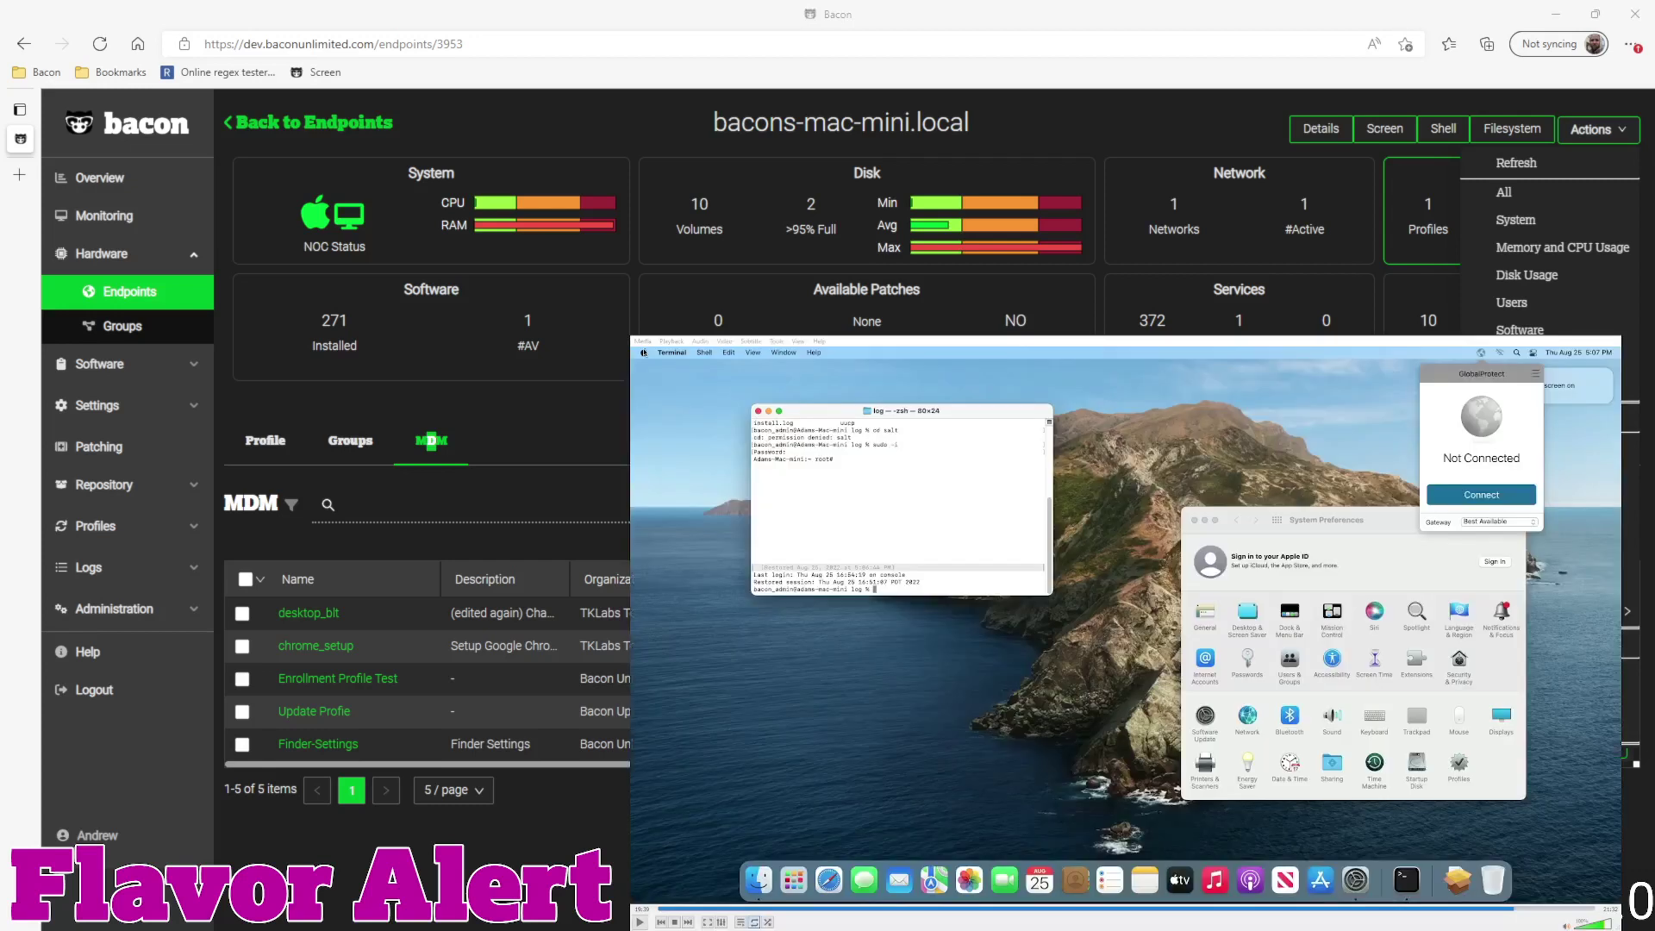
# - Replay the Mac recording and skip past the login screen to the macOS Monterey desktop
pyautogui.click(662, 909)
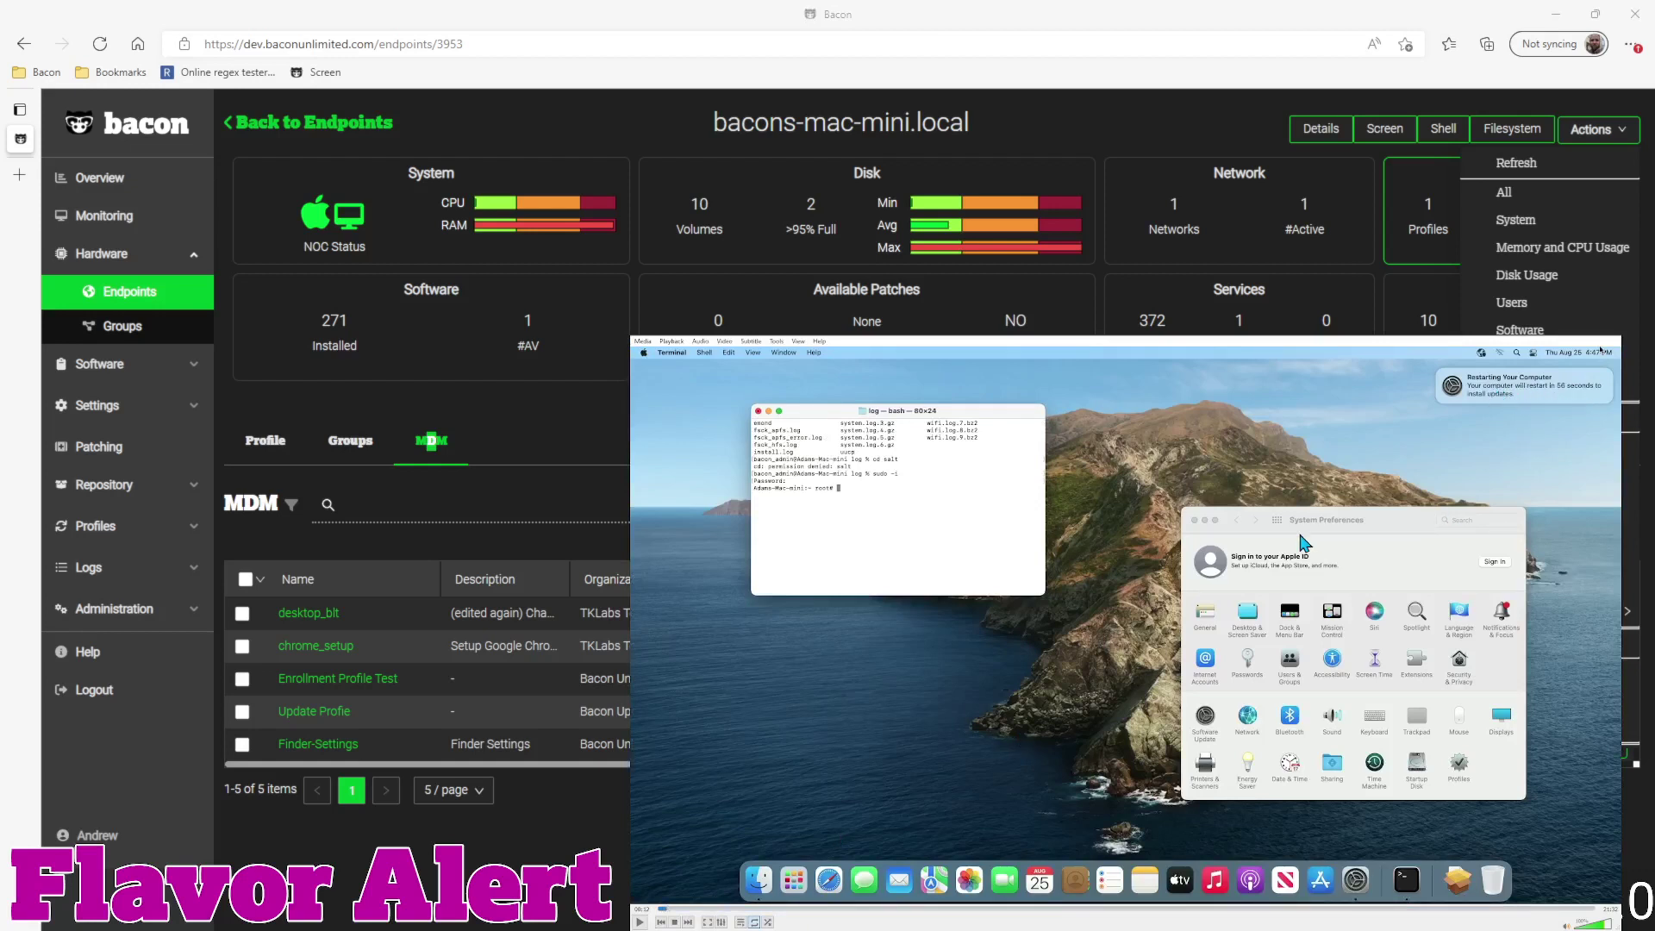
pyautogui.click(641, 921)
pyautogui.click(640, 922)
pyautogui.click(1511, 910)
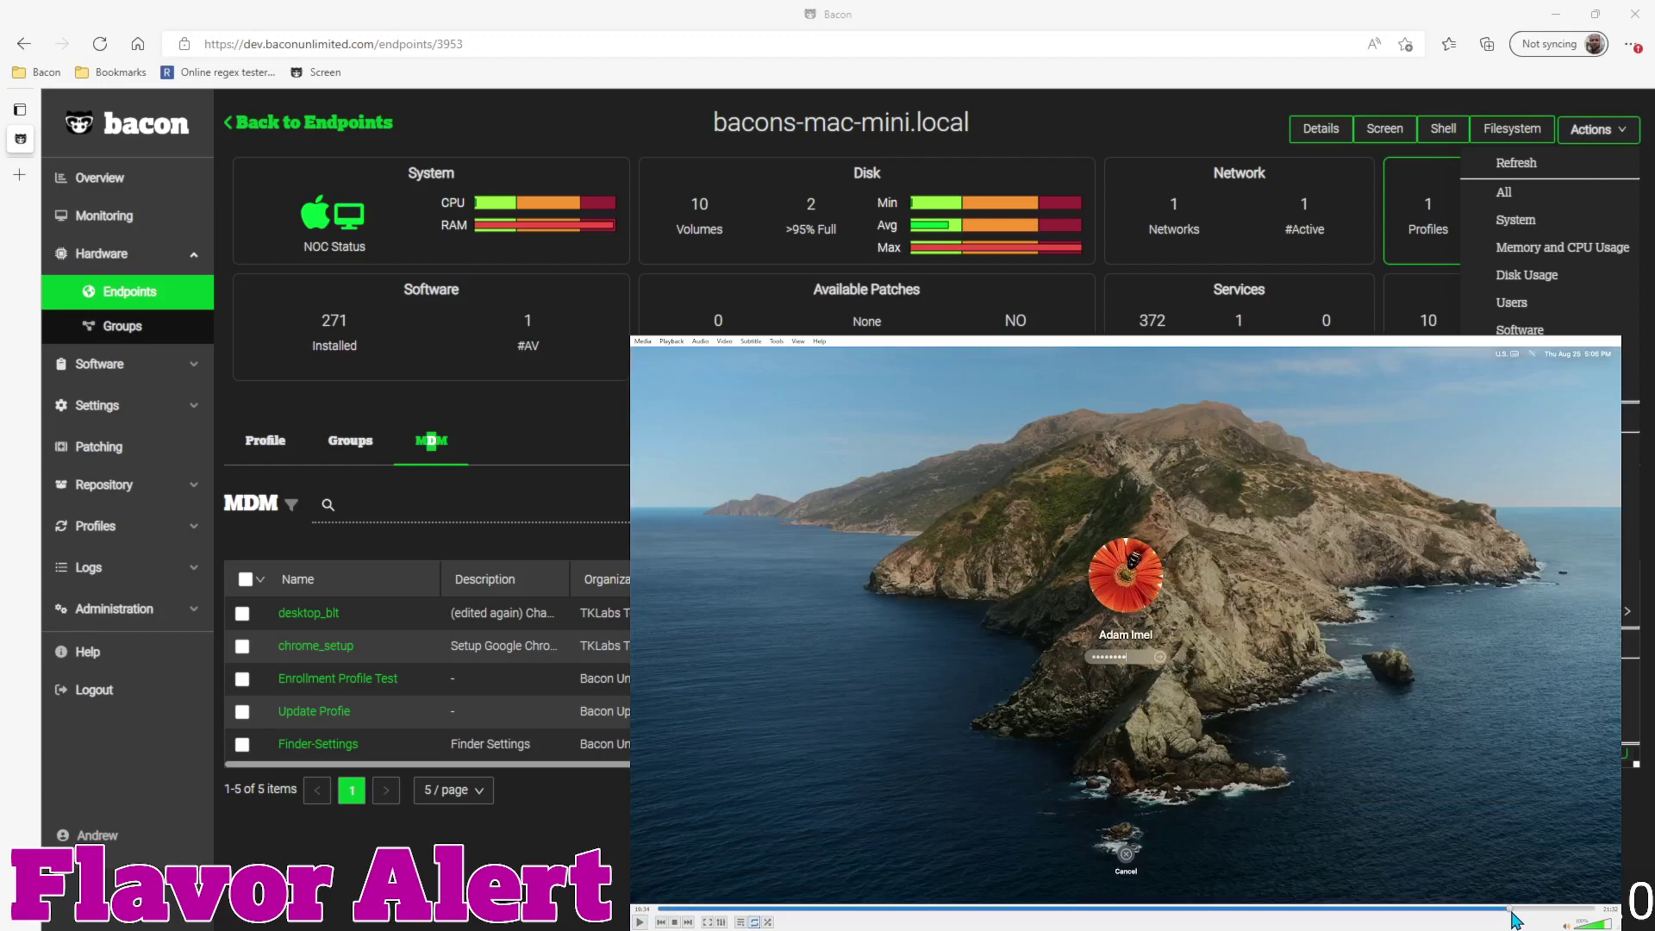
pyautogui.click(1519, 910)
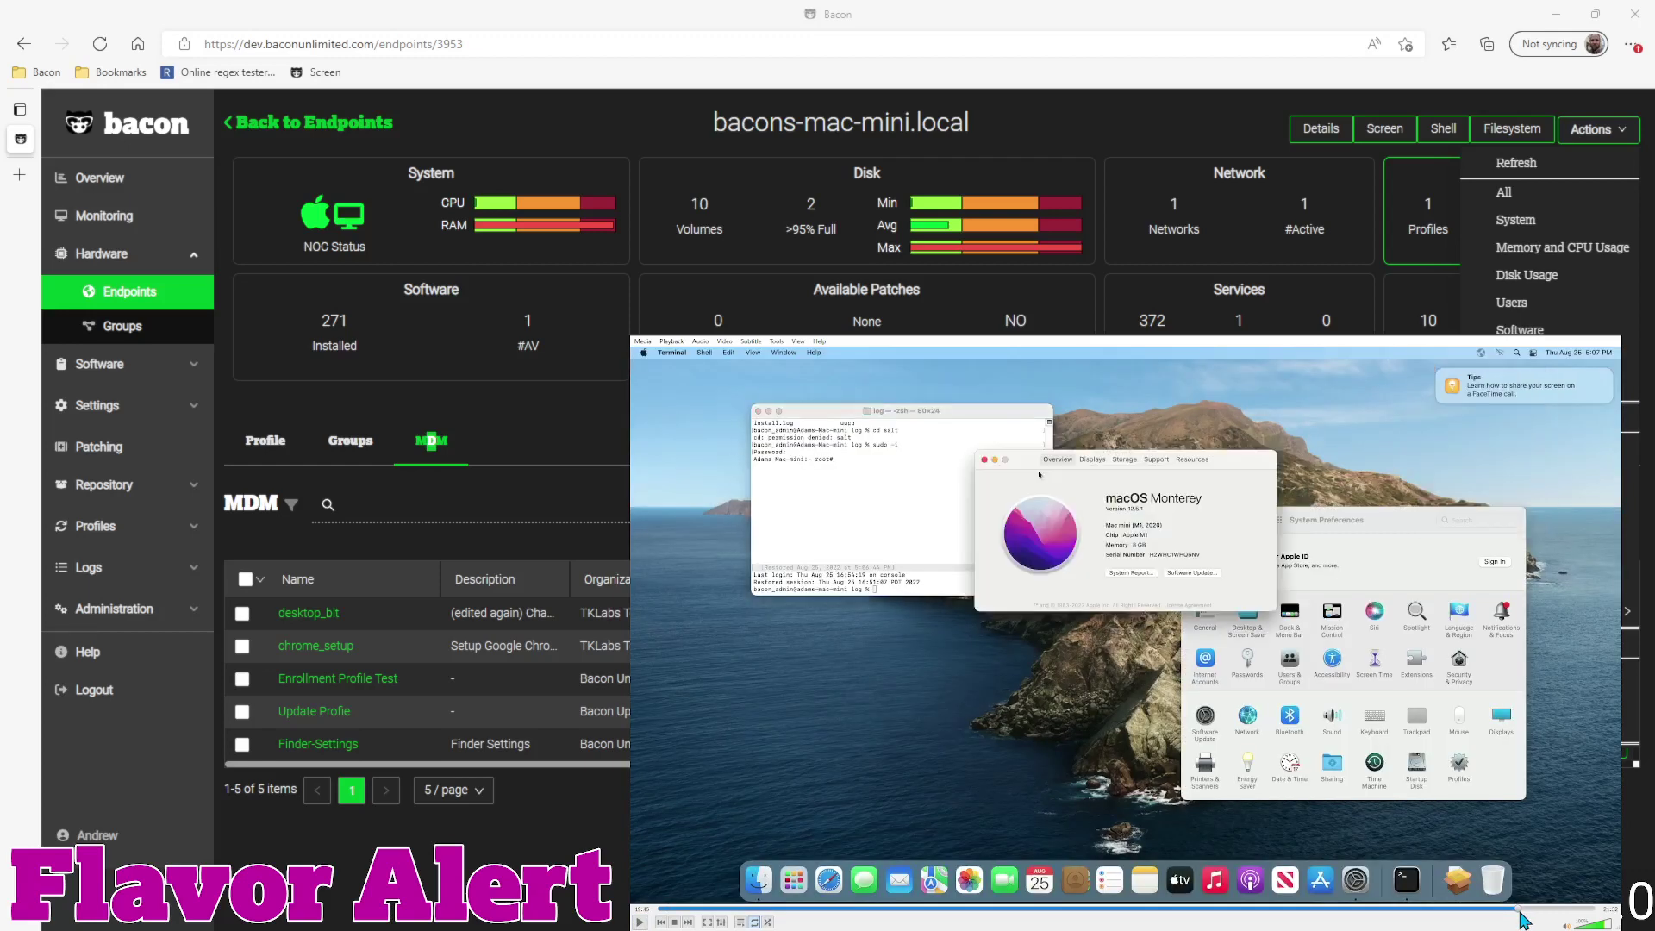